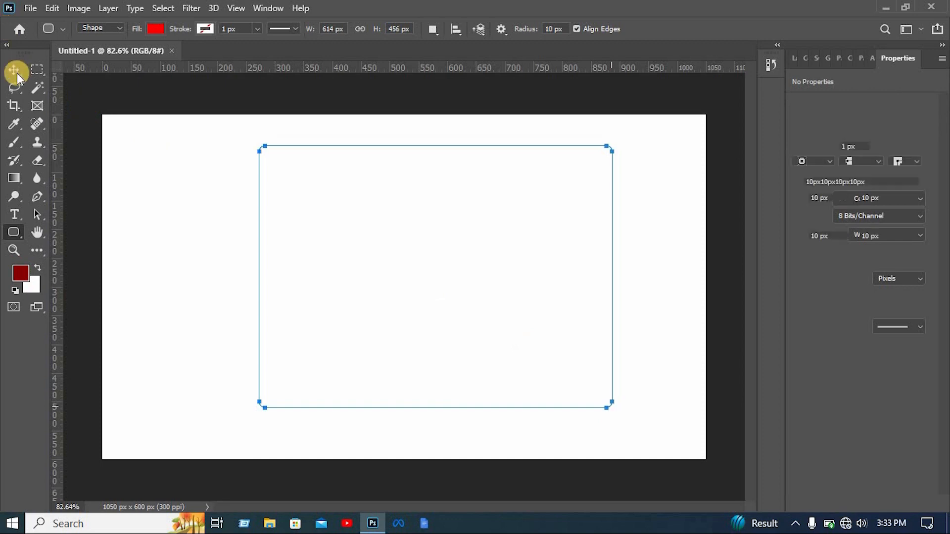
# Step: Set all corner radii of the red rounded rectangle to 25 px
pyautogui.click(14, 70)
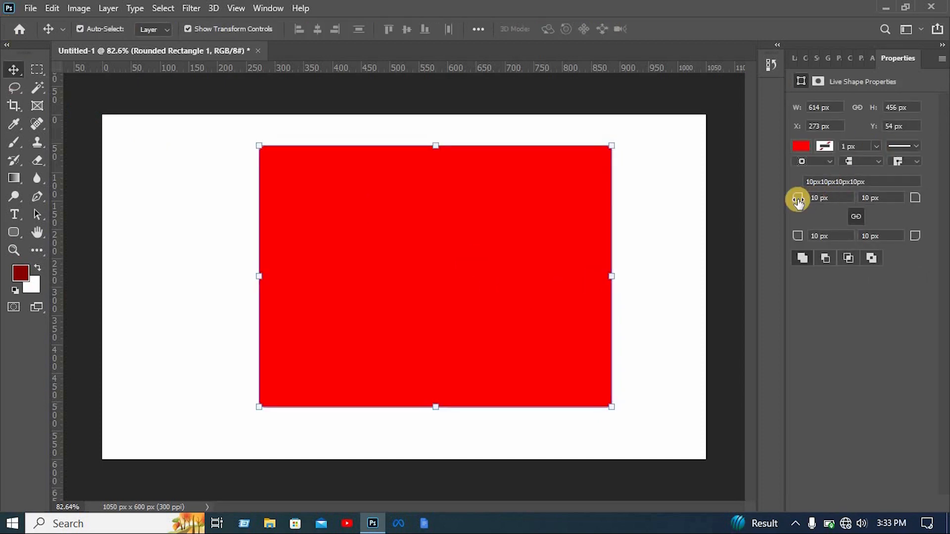
pyautogui.moveTo(803, 199); pyautogui.dragTo(810, 202)
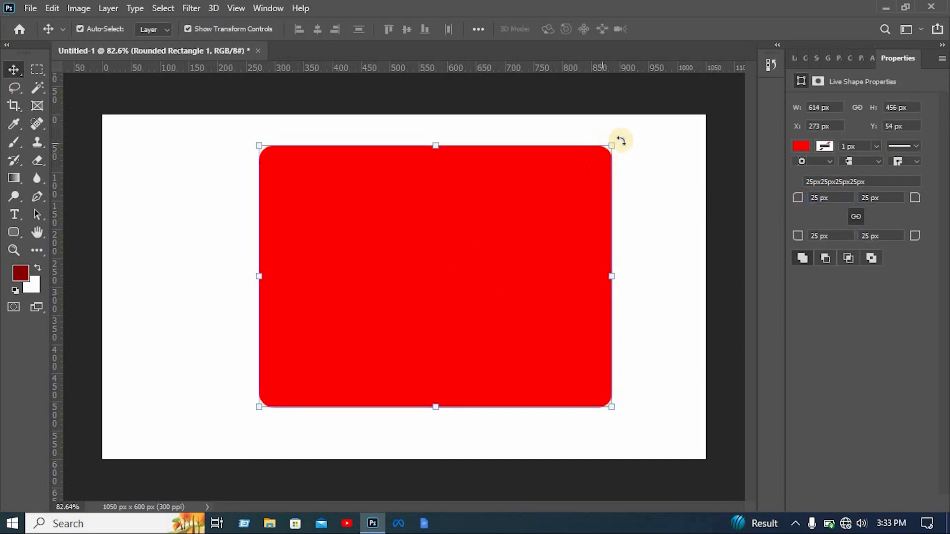
# Step: Rotate the red rounded rectangle counter-clockwise and position it over the canvas's upper-right corner, extending past the edges
pyautogui.moveTo(620, 113); pyautogui.dragTo(579, 94)
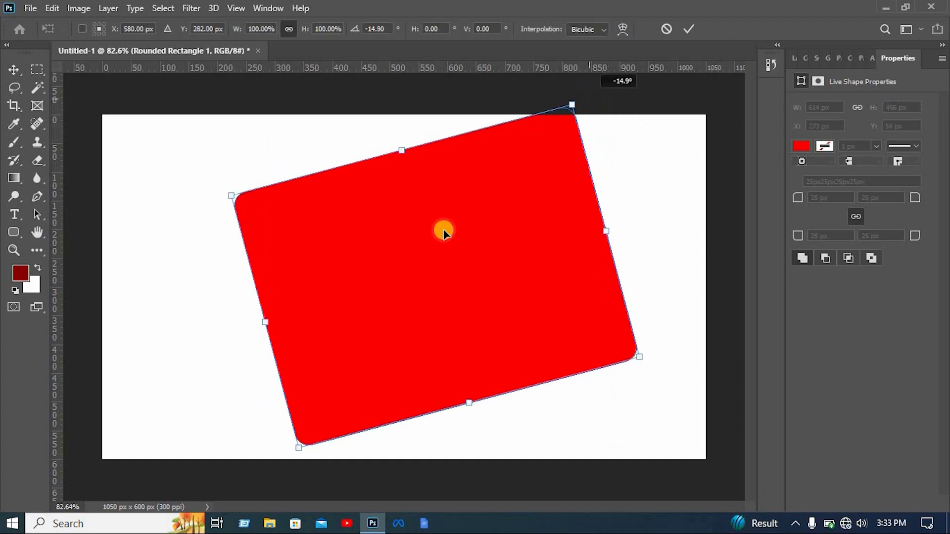
pyautogui.moveTo(443, 229); pyautogui.dragTo(671, 206)
pyautogui.moveTo(385, 288); pyautogui.dragTo(422, 340)
pyautogui.moveTo(455, 175); pyautogui.dragTo(382, 160)
pyautogui.moveTo(490, 234); pyautogui.dragTo(493, 189)
pyautogui.moveTo(529, 388); pyautogui.dragTo(531, 384)
pyautogui.moveTo(390, 115); pyautogui.dragTo(413, 122)
pyautogui.press('Return')
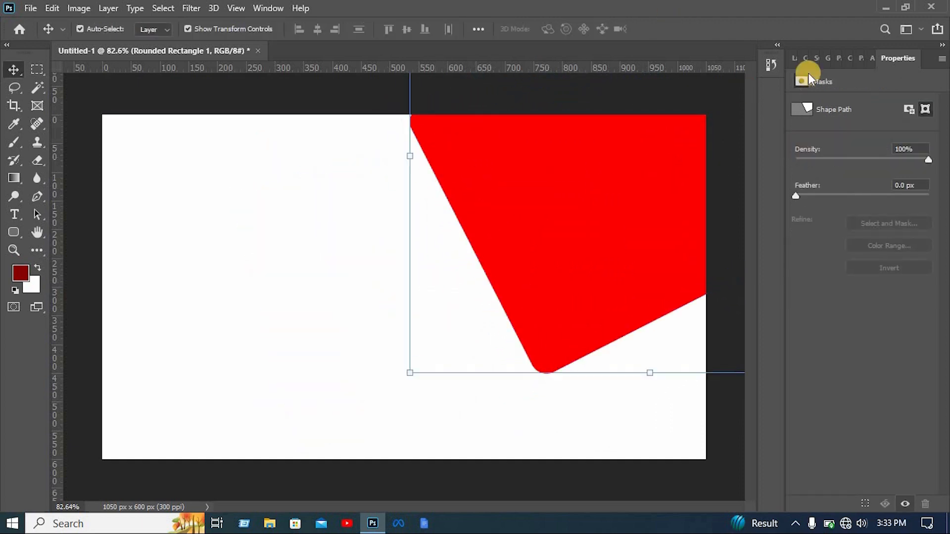
# Step: Duplicate the red rounded rectangle slightly down and to the left, and recolour the copy blue (#2c0add)
pyautogui.click(795, 59)
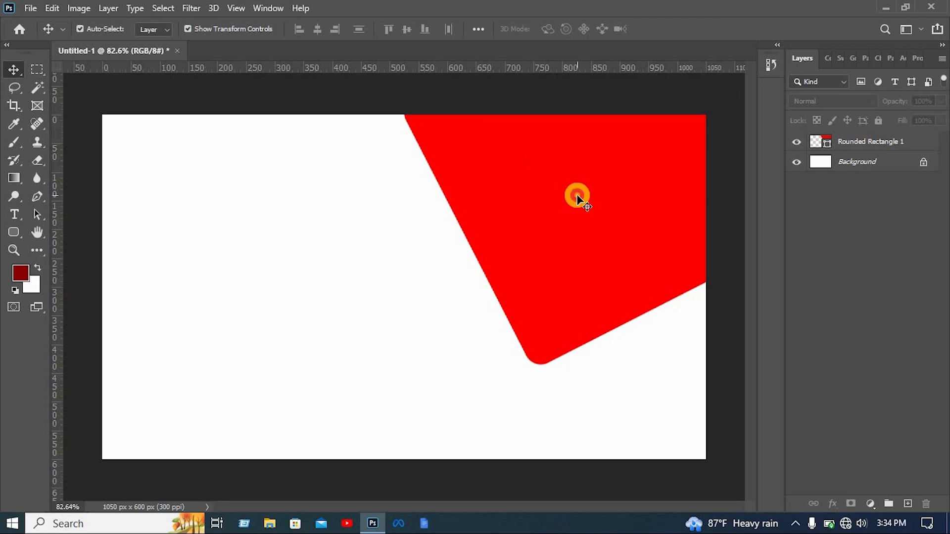
pyautogui.click(577, 197)
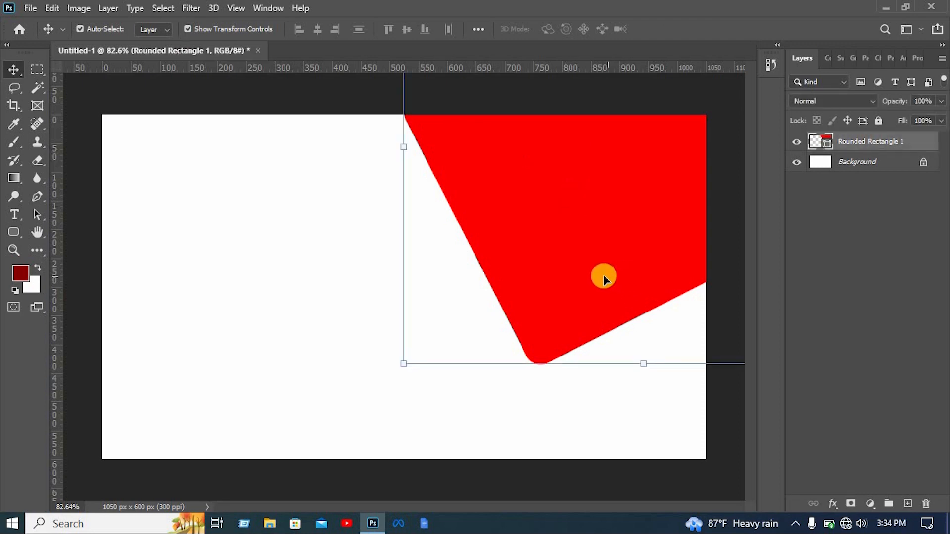
pyautogui.keyDown('alt'); pyautogui.moveTo(604, 277); pyautogui.dragTo(572, 297); pyautogui.keyUp('alt')
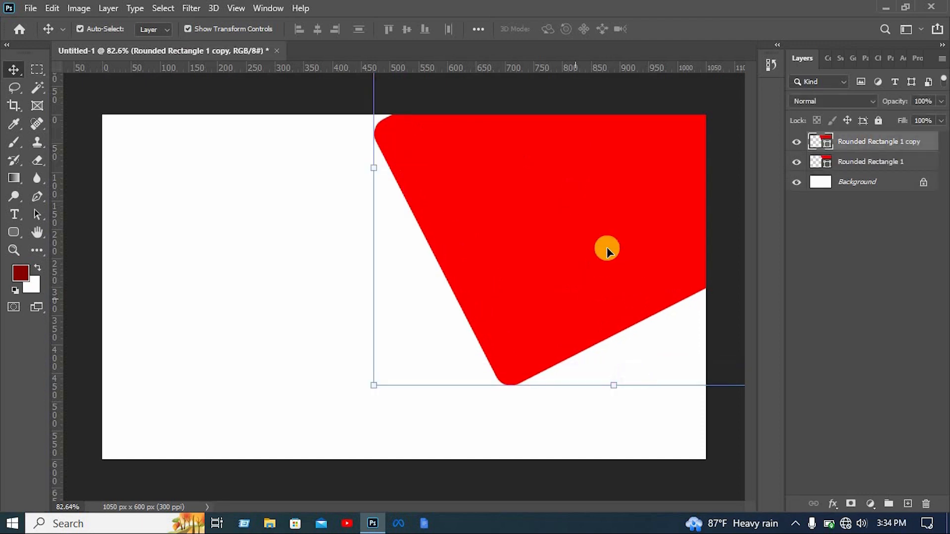
pyautogui.doubleClick(813, 142)
pyautogui.moveTo(729, 237); pyautogui.dragTo(743, 220)
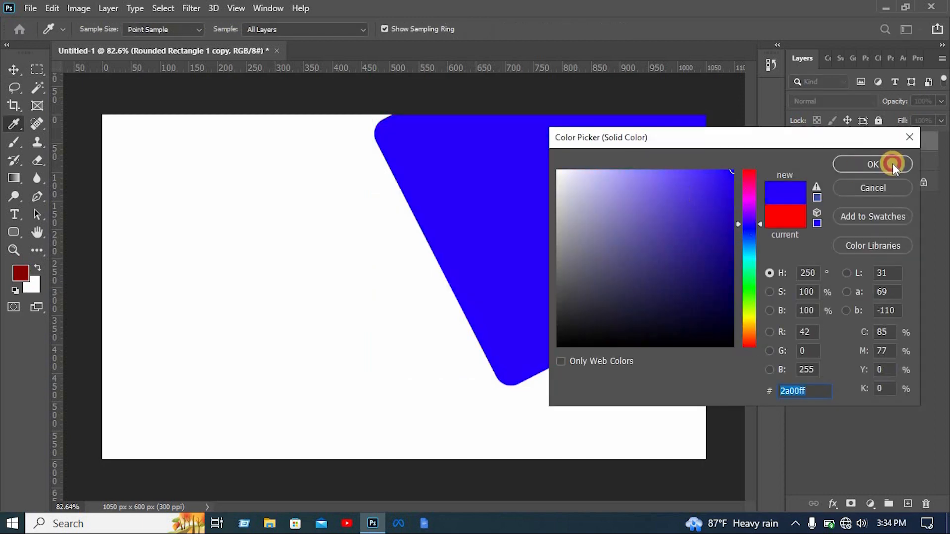
pyautogui.click(873, 165)
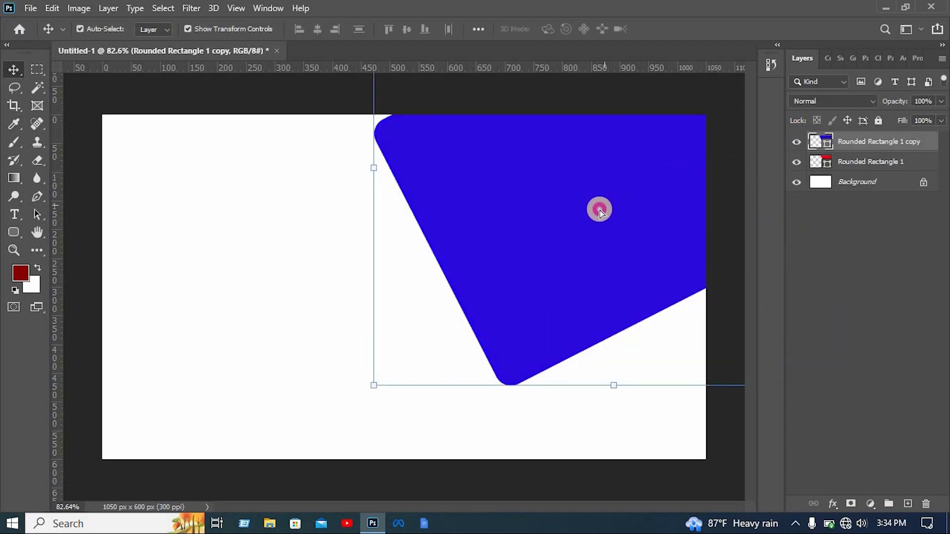
# Step: Duplicate the blue rounded rectangle slightly down and to the left, and recolour the new copy bright green
pyautogui.keyDown('alt'); pyautogui.moveTo(600, 210); pyautogui.dragTo(573, 221); pyautogui.keyUp('alt')
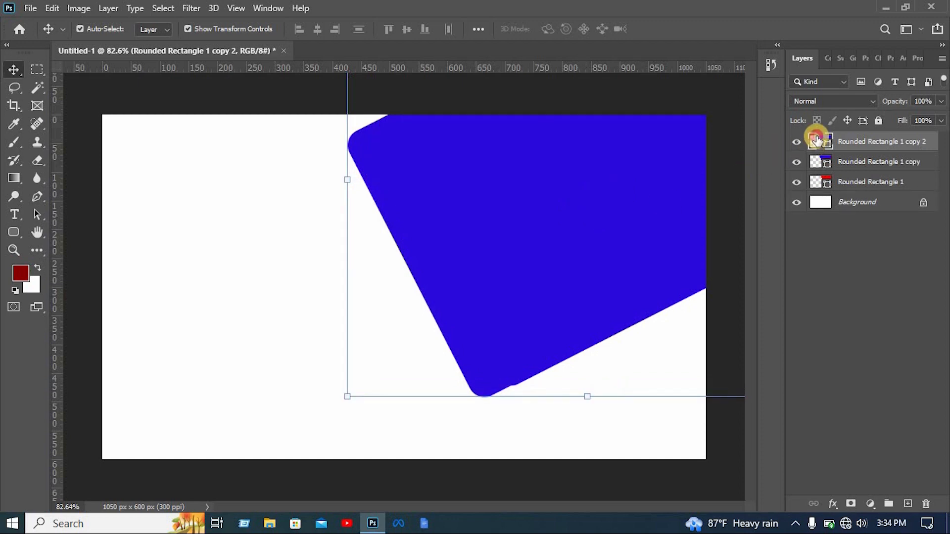
pyautogui.doubleClick(816, 141)
pyautogui.moveTo(742, 308); pyautogui.dragTo(730, 288)
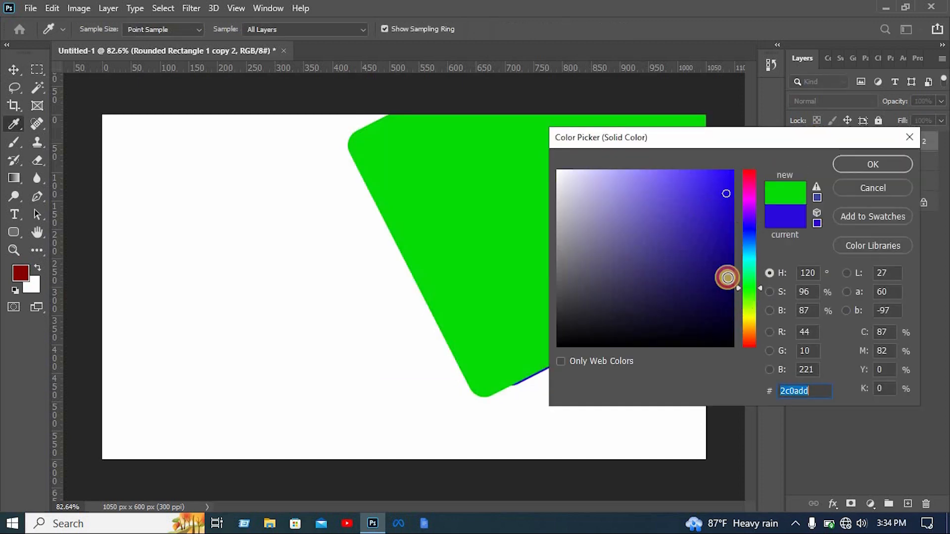
pyautogui.click(854, 165)
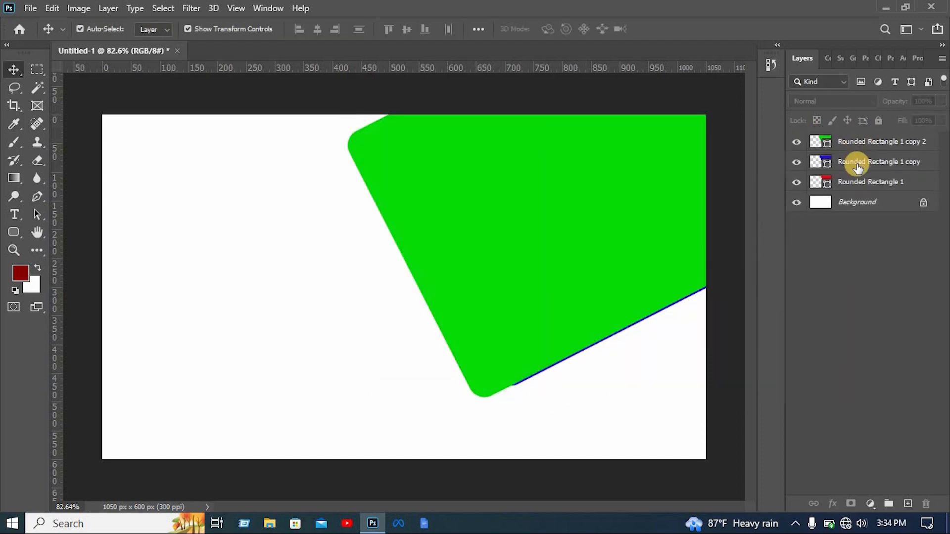
# Step: Move the green and blue copies below the original red rectangle in the layer order
pyautogui.click(856, 148)
pyautogui.keyDown('shift'); pyautogui.click(866, 161); pyautogui.keyUp('shift')
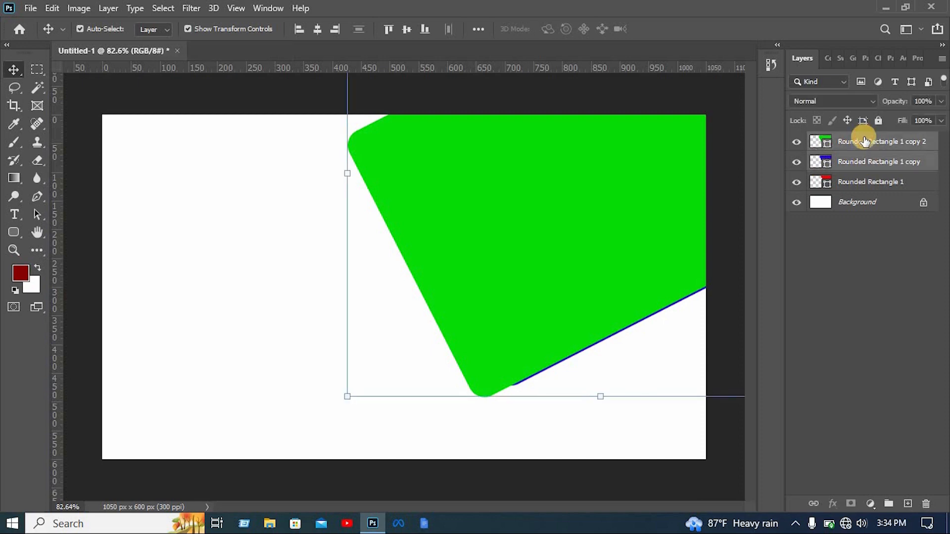
pyautogui.moveTo(867, 162); pyautogui.dragTo(873, 193)
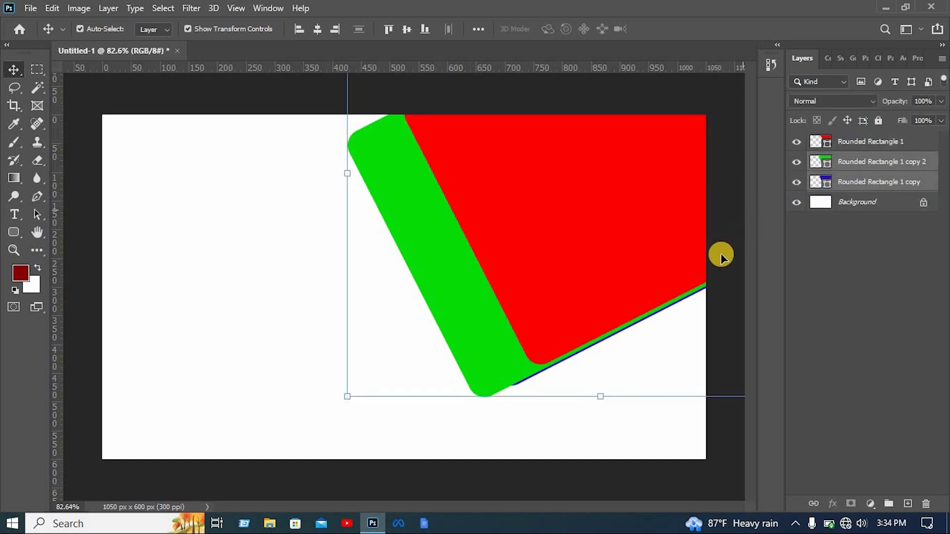
pyautogui.click(703, 378)
# Step: Move the green copy closer behind the red rectangle and lock the red rectangle's layer
pyautogui.click(492, 329)
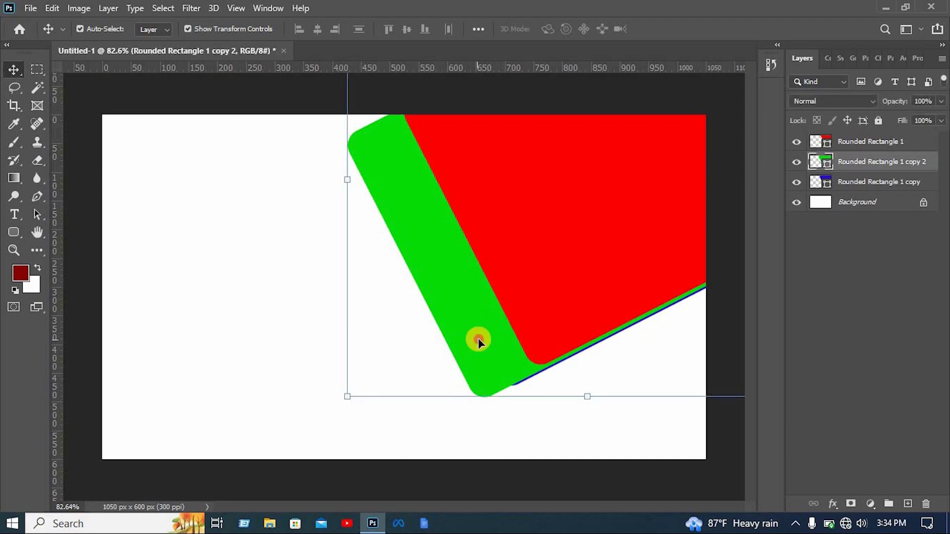
pyautogui.moveTo(478, 337); pyautogui.dragTo(522, 301)
pyautogui.moveTo(479, 326); pyautogui.dragTo(493, 306)
pyautogui.click(671, 269)
pyautogui.click(879, 121)
# Step: Adjust the green and blue copies behind the red shape so they form thin stripes along its left edge
pyautogui.click(882, 162)
pyautogui.keyDown('shift'); pyautogui.click(879, 182); pyautogui.keyUp('shift')
pyautogui.moveTo(494, 375); pyautogui.dragTo(501, 377)
pyautogui.press('Return')
pyautogui.click(799, 287)
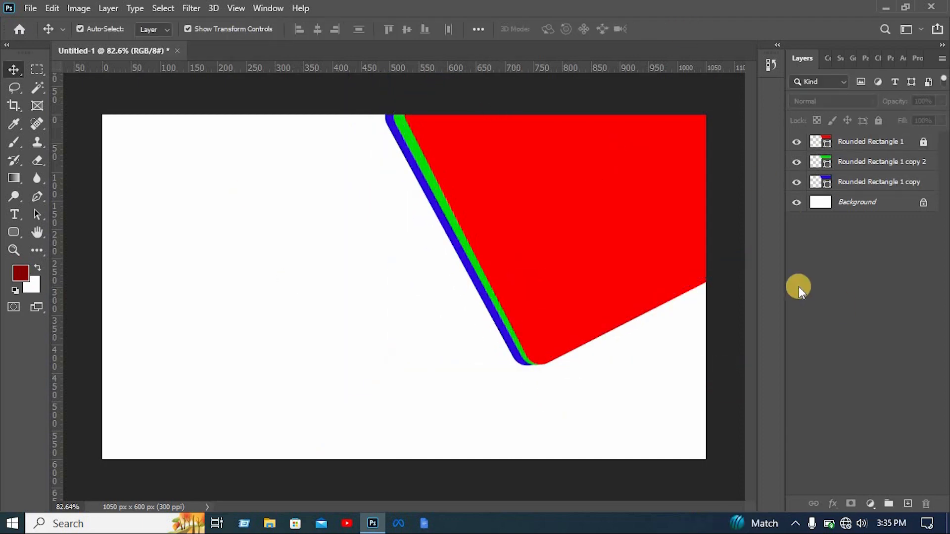
# Step: Shift the green and blue copies slightly left to widen both stripes along the red shape
pyautogui.moveTo(464, 254); pyautogui.dragTo(460, 252)
pyautogui.click(849, 166)
pyautogui.click(879, 181)
pyautogui.click(884, 163)
pyautogui.keyDown('shift'); pyautogui.click(886, 185); pyautogui.keyUp('shift')
pyautogui.click(317, 238)
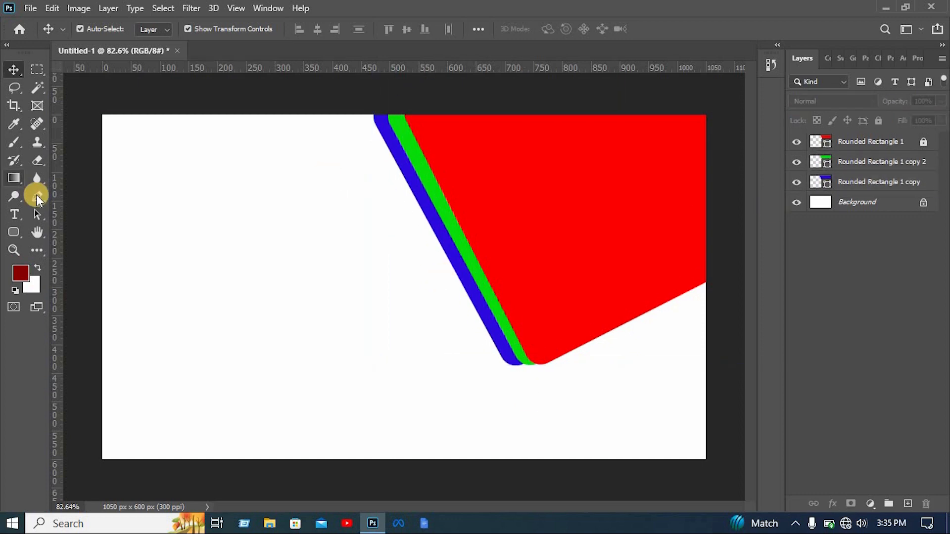
# Step: Draw a rounded rectangle about 231 × 207 px across the canvas's lower-right edge and fill it with light blue
pyautogui.click(36, 195)
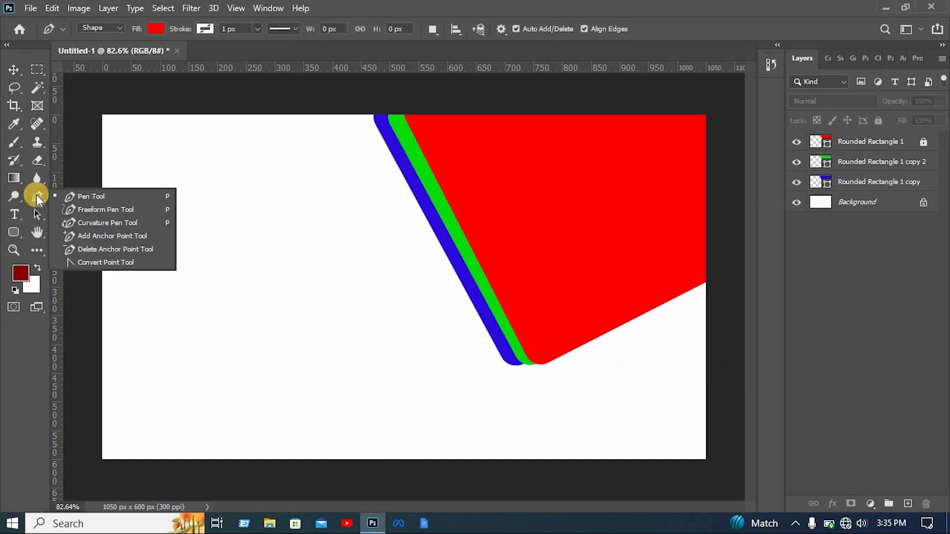
pyautogui.click(13, 231)
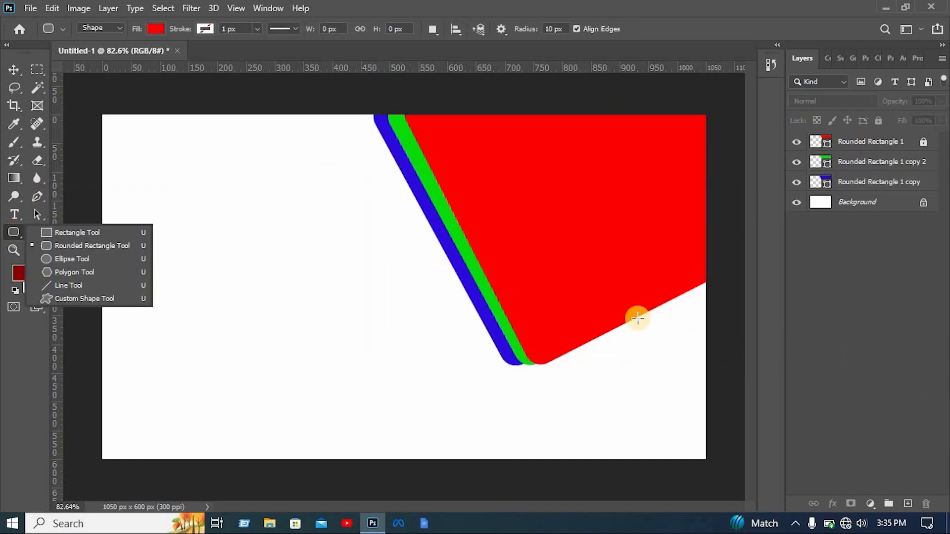
pyautogui.moveTo(611, 309); pyautogui.dragTo(741, 426)
pyautogui.click(13, 69)
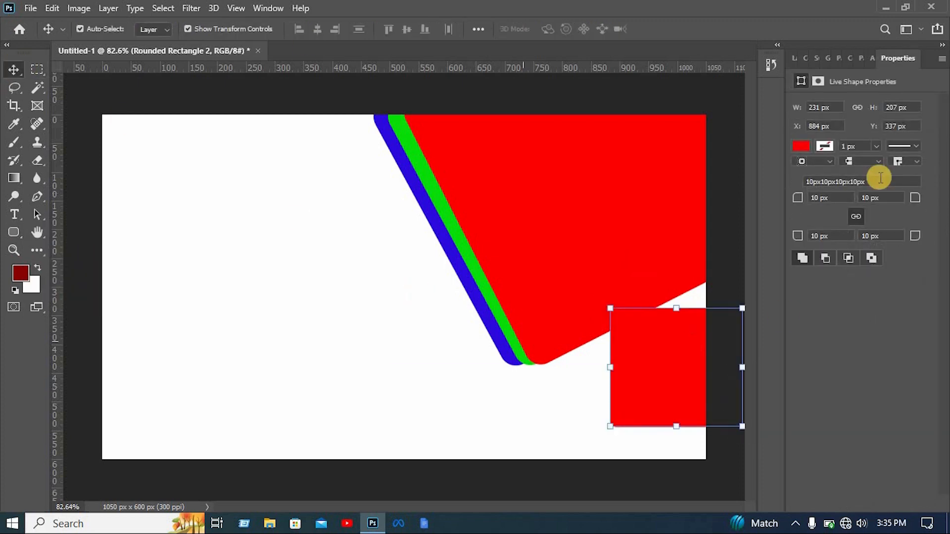
pyautogui.click(801, 146)
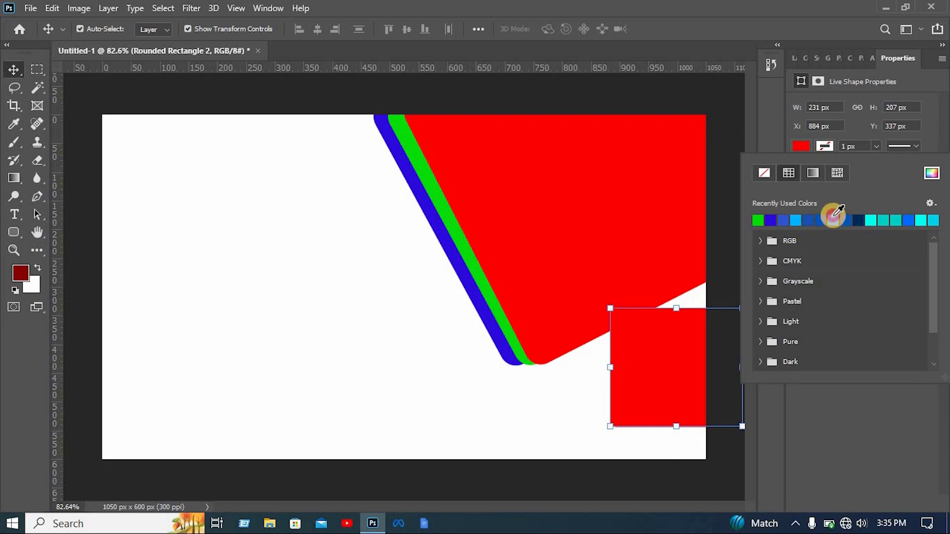
pyautogui.click(796, 220)
pyautogui.click(14, 71)
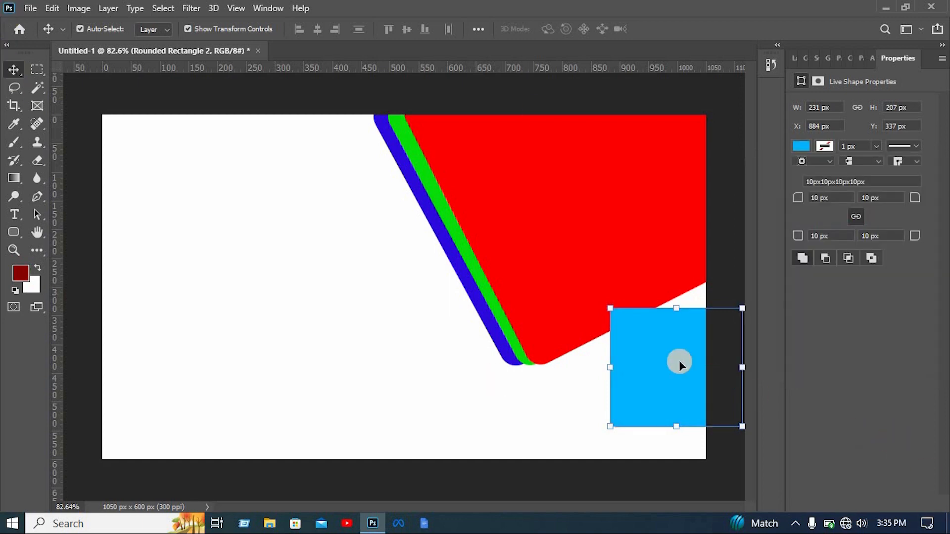
# Step: Set all corner radii of the light blue rounded rectangle to 23 px
pyautogui.click(812, 198)
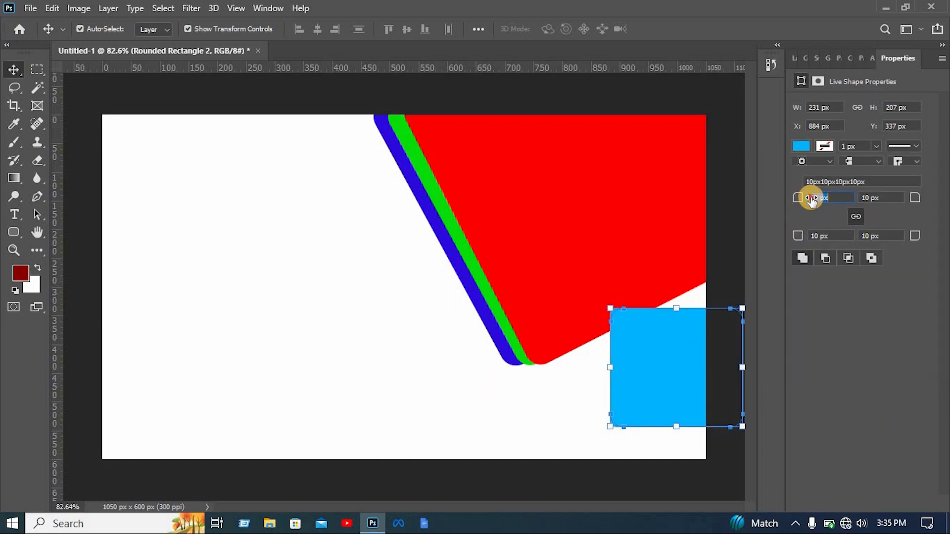
pyautogui.write('23')
pyautogui.press('Return')
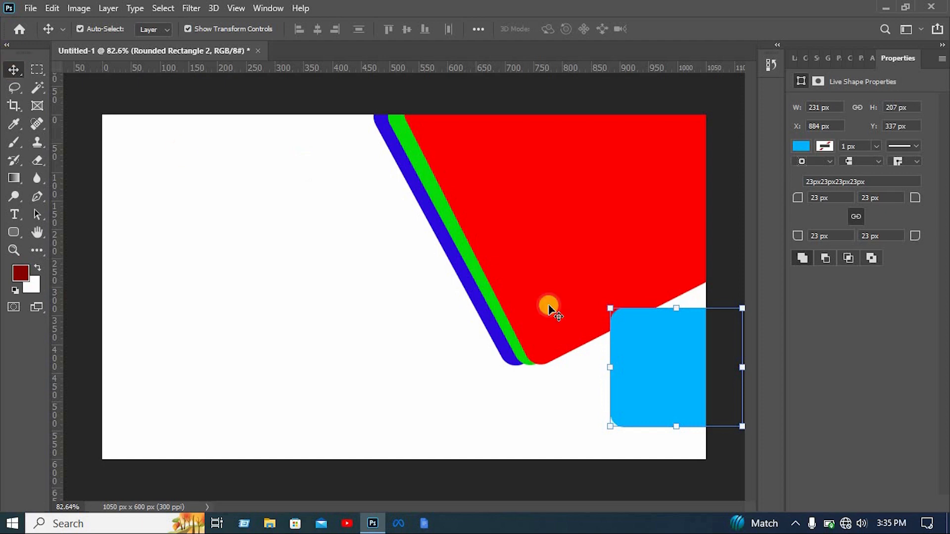
# Step: Rotate the light blue rectangle counter-clockwise and move it up so it overlaps the red shape's lower edge
pyautogui.moveTo(725, 271); pyautogui.dragTo(704, 246)
pyautogui.moveTo(656, 425); pyautogui.dragTo(669, 386)
pyautogui.click(689, 29)
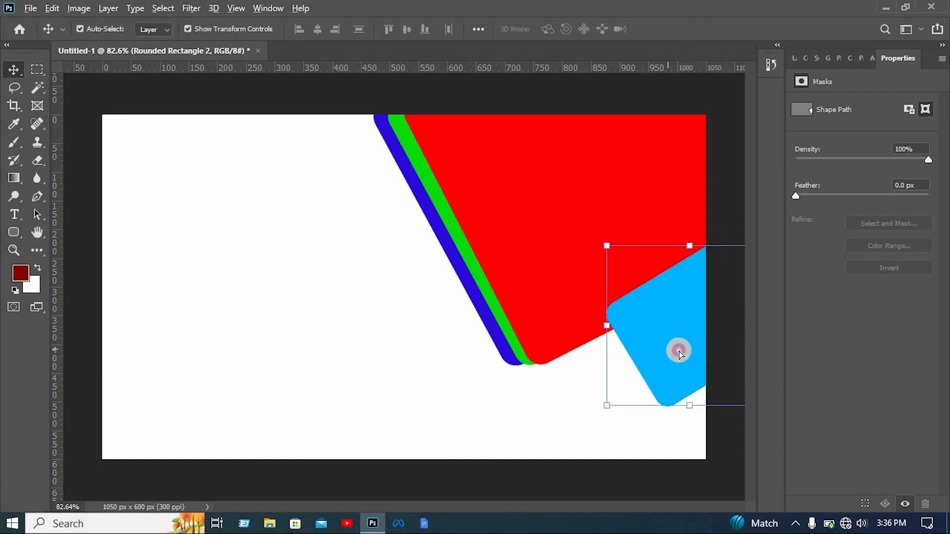
# Step: Duplicate the light blue rectangle slightly to the right and recolour the copy yellow (#fcff00)
pyautogui.moveTo(679, 351); pyautogui.dragTo(701, 351)
pyautogui.click(796, 58)
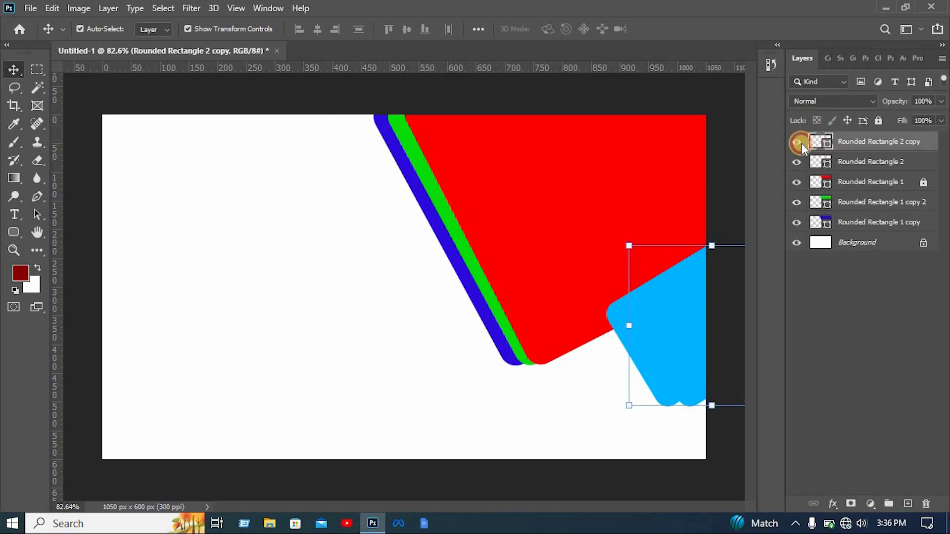
pyautogui.doubleClick(803, 144)
pyautogui.click(752, 317)
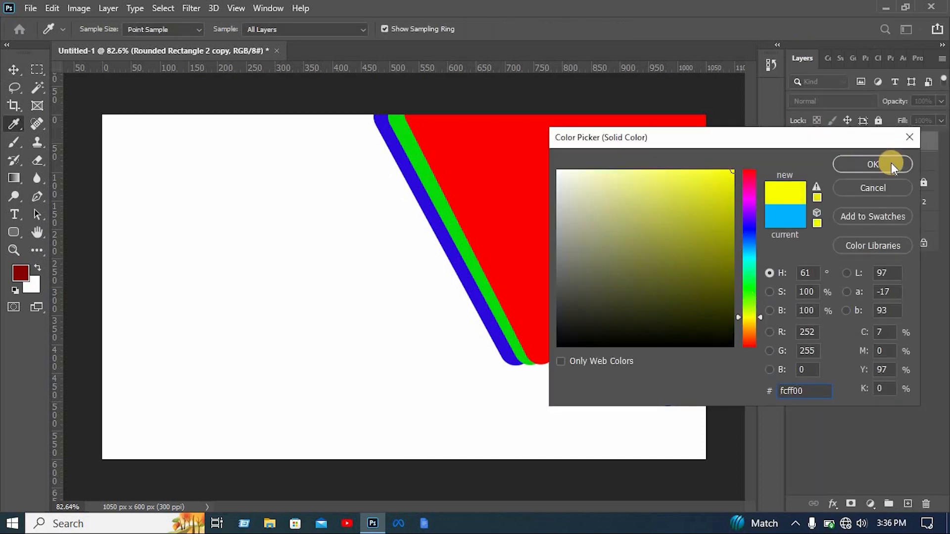
pyautogui.click(871, 164)
pyautogui.click(725, 198)
# Step: Draw a thin horizontal rounded bar about 288 × 5 px on the white area and fill it with cyan
pyautogui.rightClick(13, 232)
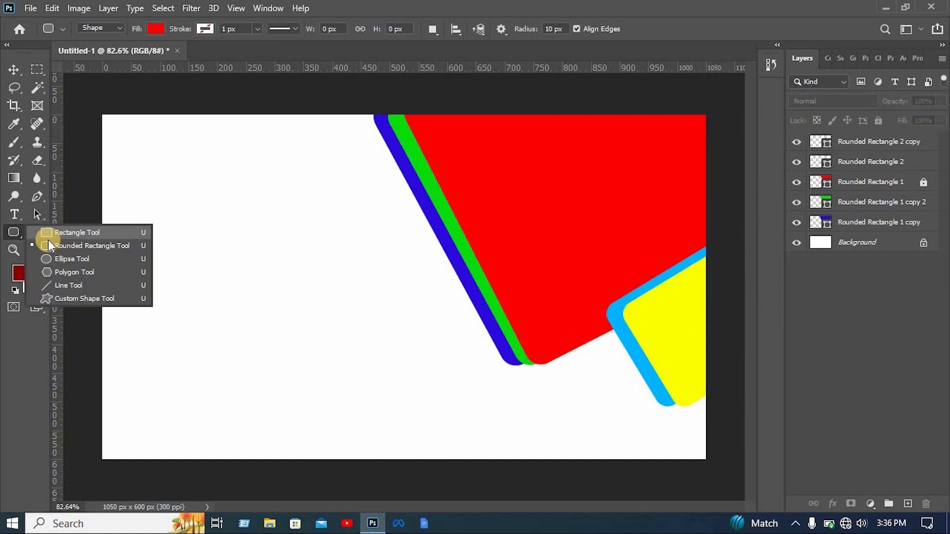
pyautogui.click(90, 245)
pyautogui.moveTo(190, 233); pyautogui.dragTo(354, 234)
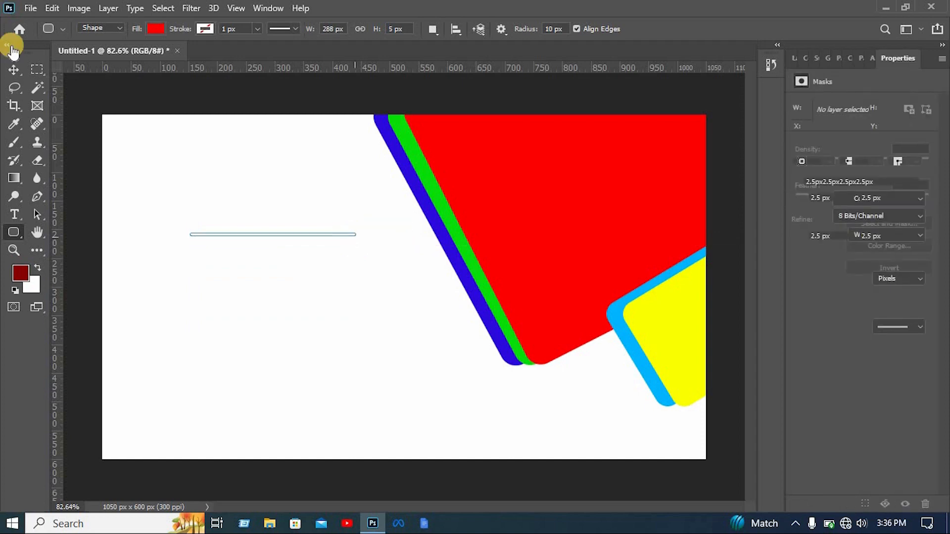
pyautogui.click(163, 30)
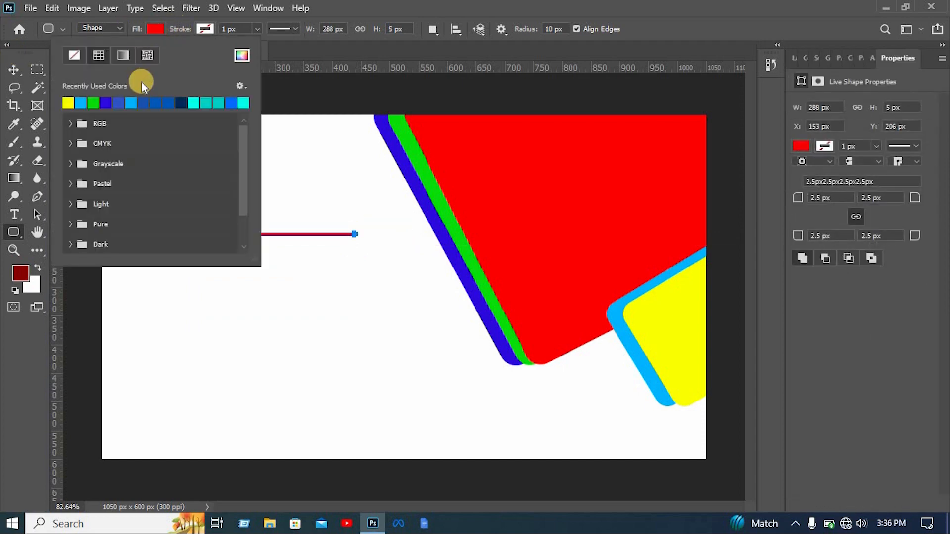
pyautogui.click(193, 102)
pyautogui.click(13, 71)
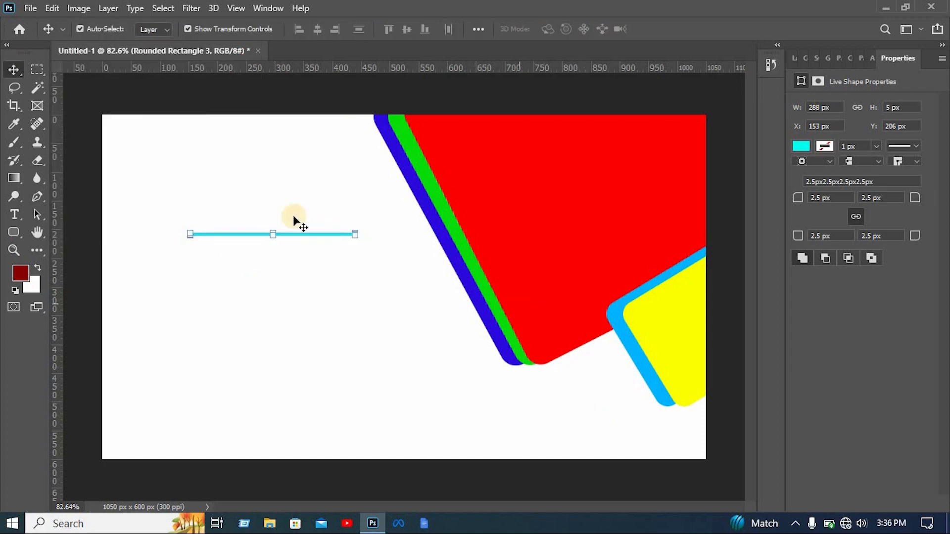
# Step: Move and rotate the cyan bar so it runs parallel to the light blue shape's upper edge, just above it
pyautogui.moveTo(273, 236); pyautogui.dragTo(273, 283)
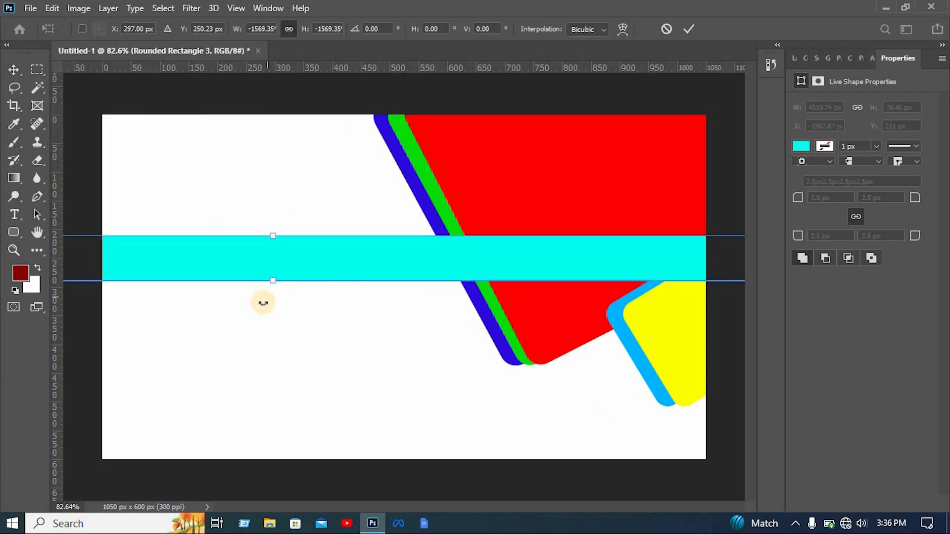
pyautogui.hotkey('ctrl', 'z')
pyautogui.moveTo(302, 236); pyautogui.dragTo(673, 238)
pyautogui.moveTo(548, 251); pyautogui.dragTo(583, 277)
pyautogui.moveTo(653, 234); pyautogui.dragTo(675, 263)
pyautogui.press('Return')
# Step: Start a red pen-drawn shape at the canvas's bottom edge and curve its outline around the lower corners of the blue, green and red shapes
pyautogui.click(37, 197)
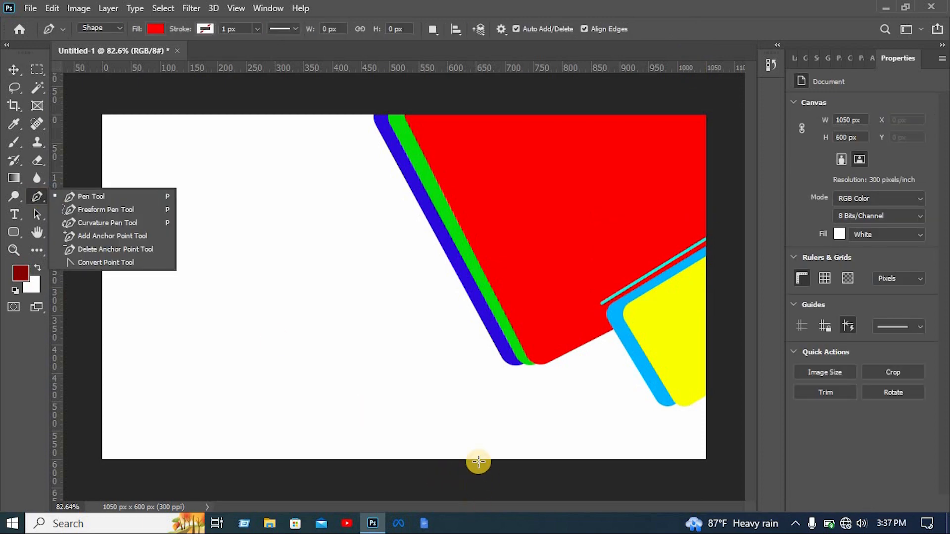
pyautogui.click(90, 196)
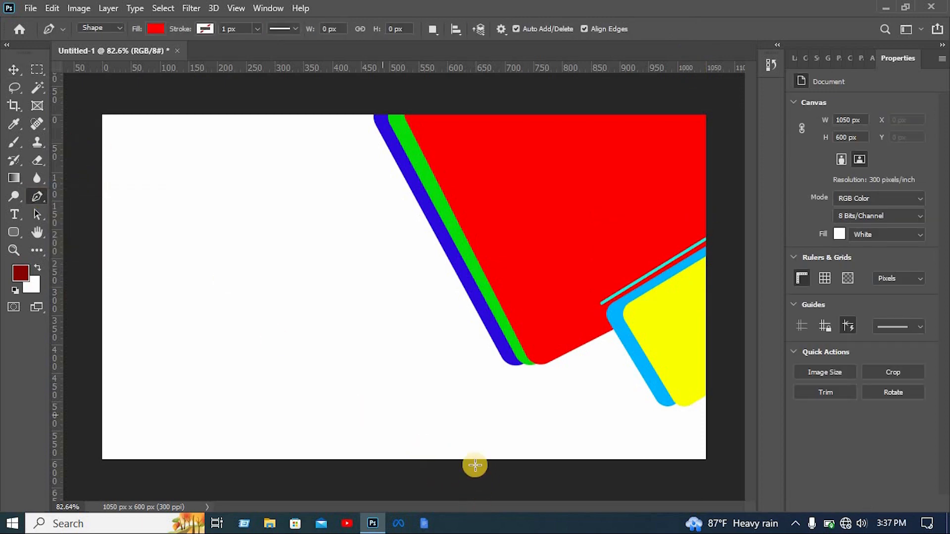
pyautogui.click(462, 463)
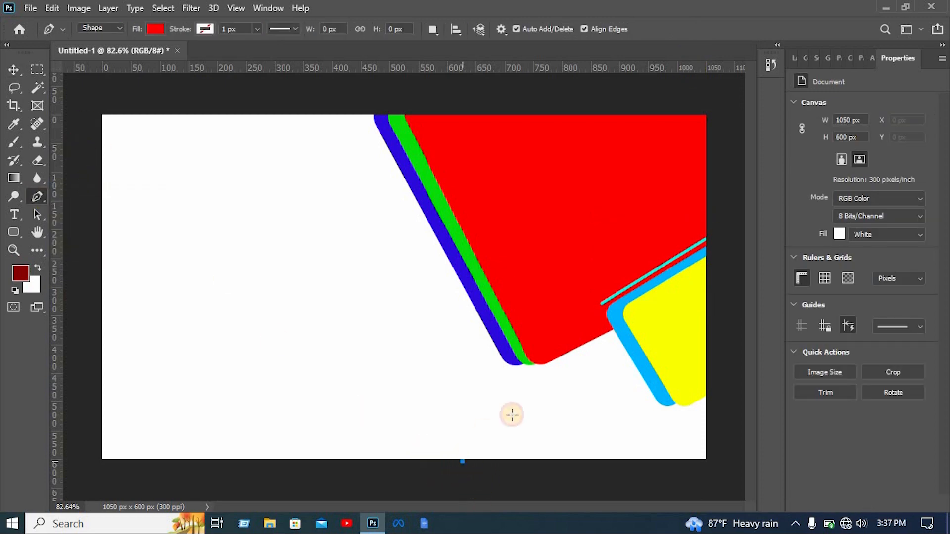
pyautogui.click(487, 340)
pyautogui.scroll(3, 515, 372)
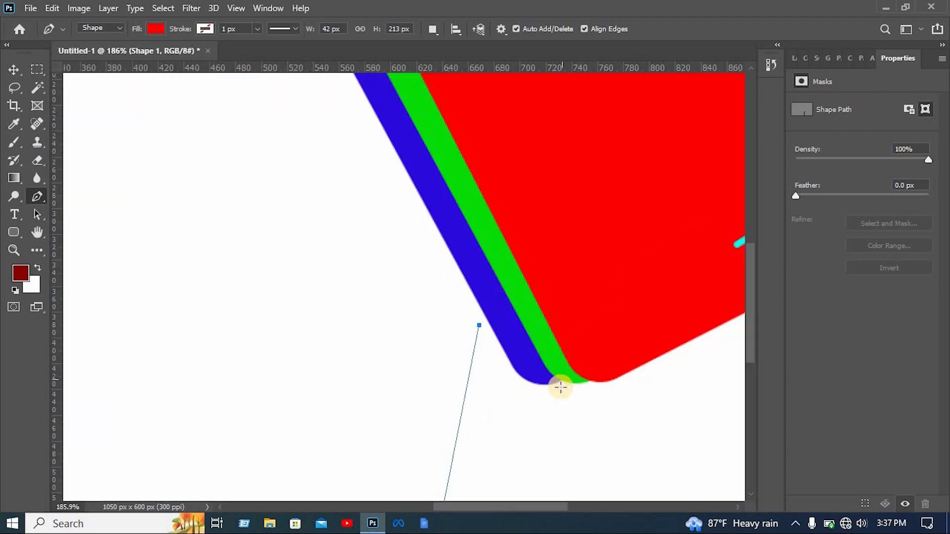
pyautogui.moveTo(563, 382); pyautogui.dragTo(619, 360)
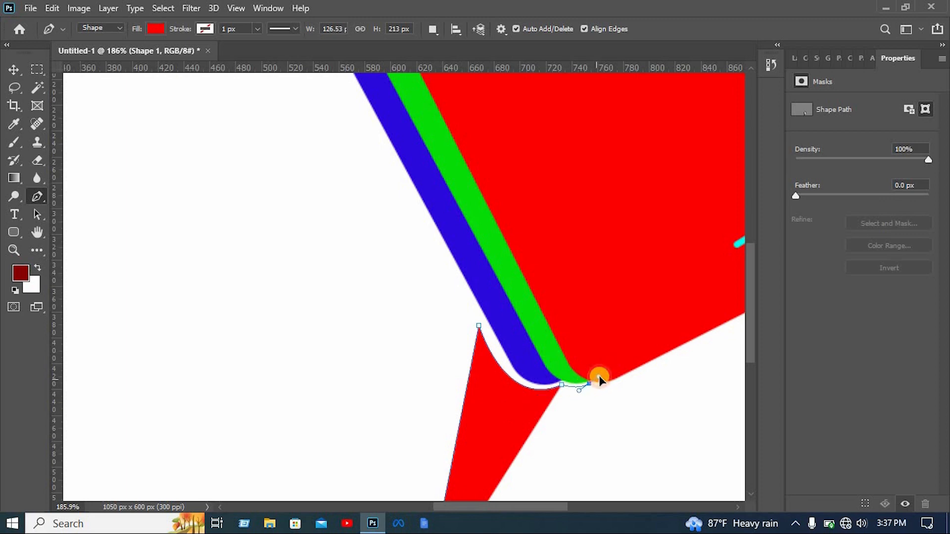
pyautogui.moveTo(604, 388); pyautogui.dragTo(643, 362)
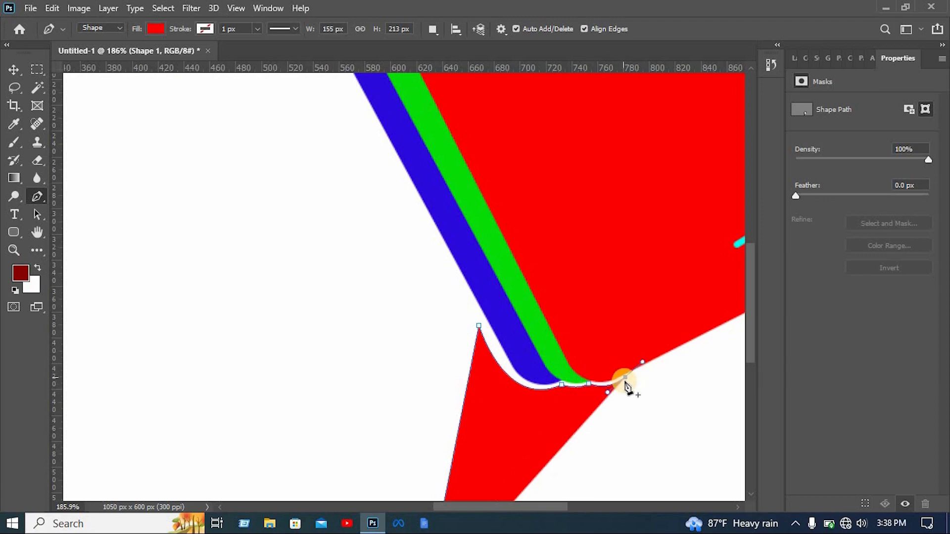
# Step: Extend the pen outline along the red rectangle's lower edge and down the light blue shape's left edge
pyautogui.scroll(-5, 649, 426)
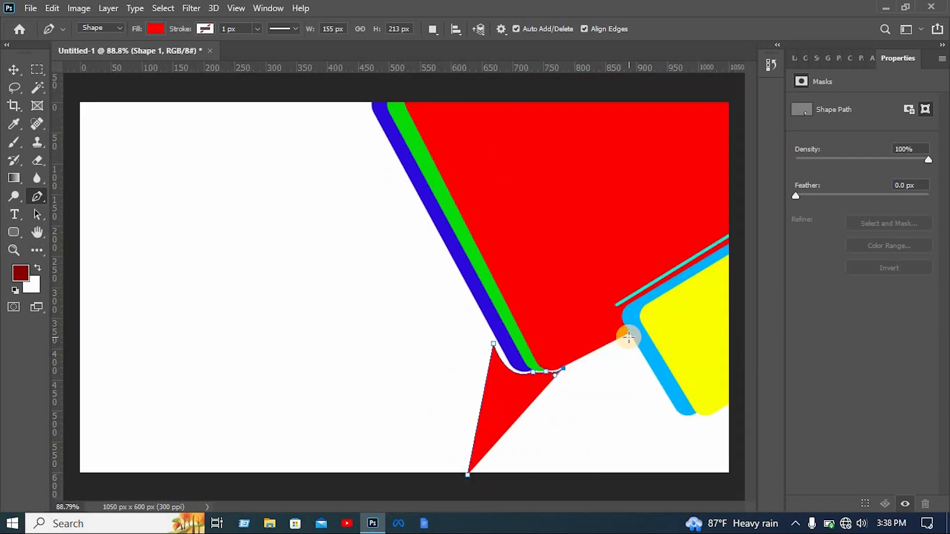
pyautogui.scroll(5, 628, 336)
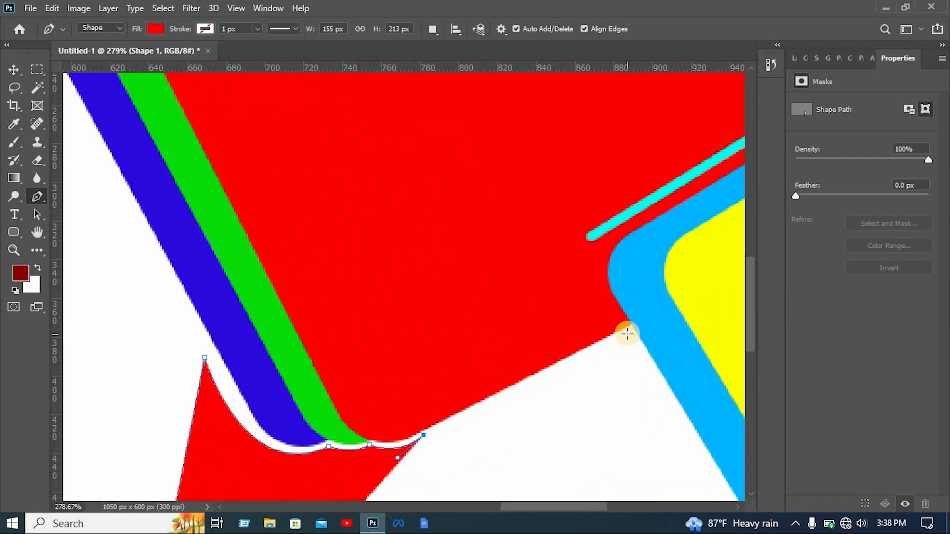
pyautogui.click(628, 332)
pyautogui.scroll(-6, 621, 347)
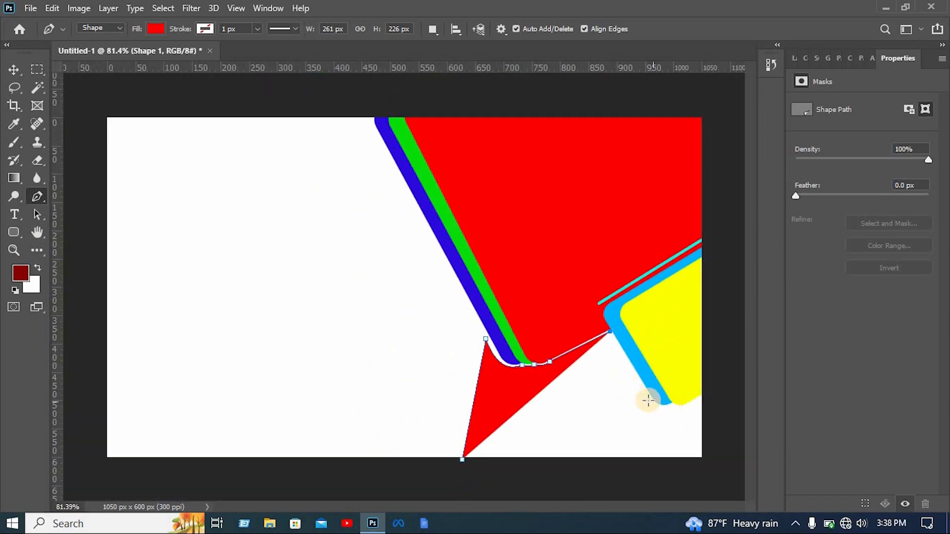
pyautogui.click(652, 402)
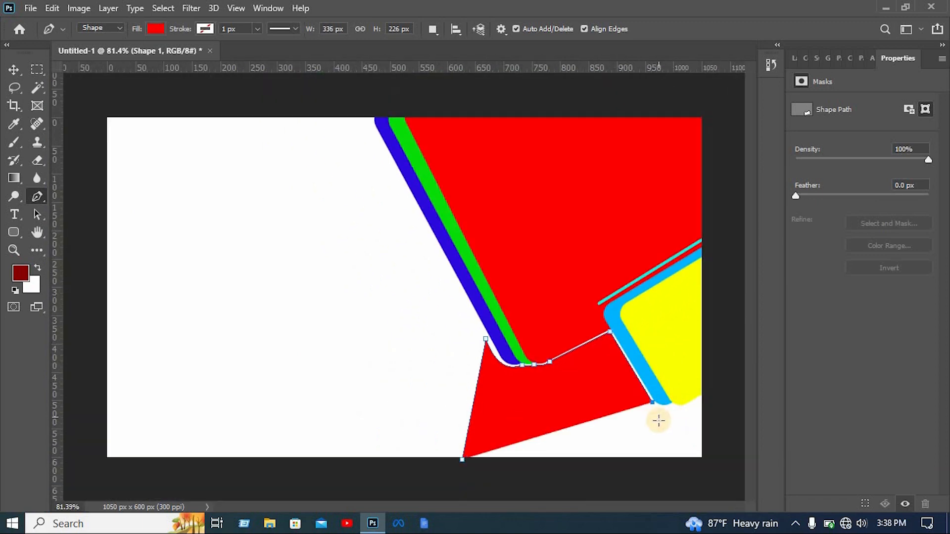
# Step: Curve the pen outline around the lower corners of the light blue and yellow shapes
pyautogui.scroll(4, 659, 420)
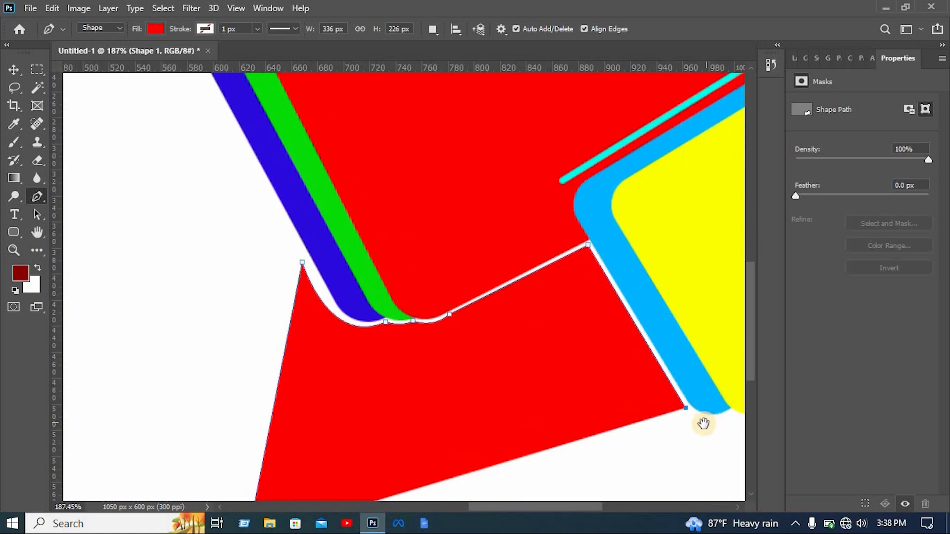
pyautogui.moveTo(704, 424); pyautogui.dragTo(702, 383)
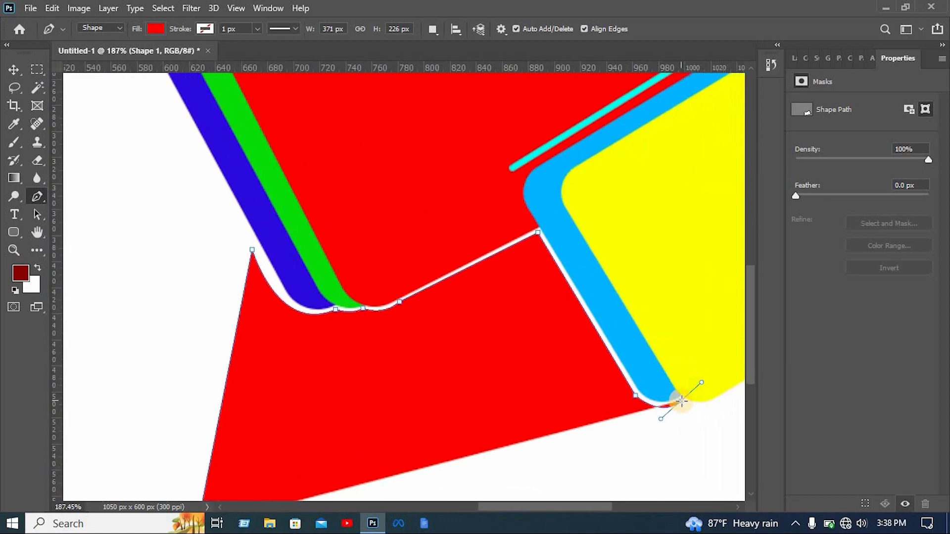
pyautogui.keyDown('alt'); pyautogui.click(682, 402); pyautogui.keyUp('alt')
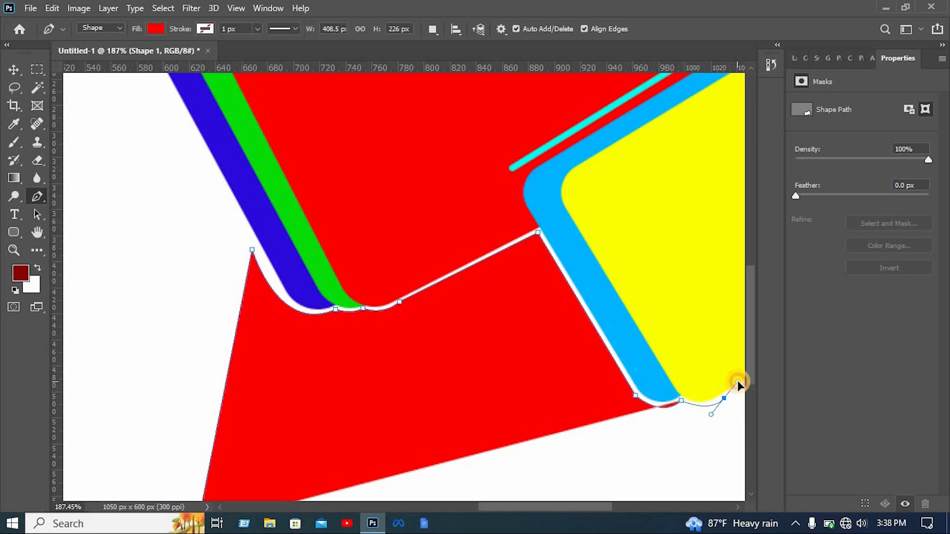
pyautogui.moveTo(738, 381); pyautogui.dragTo(716, 398)
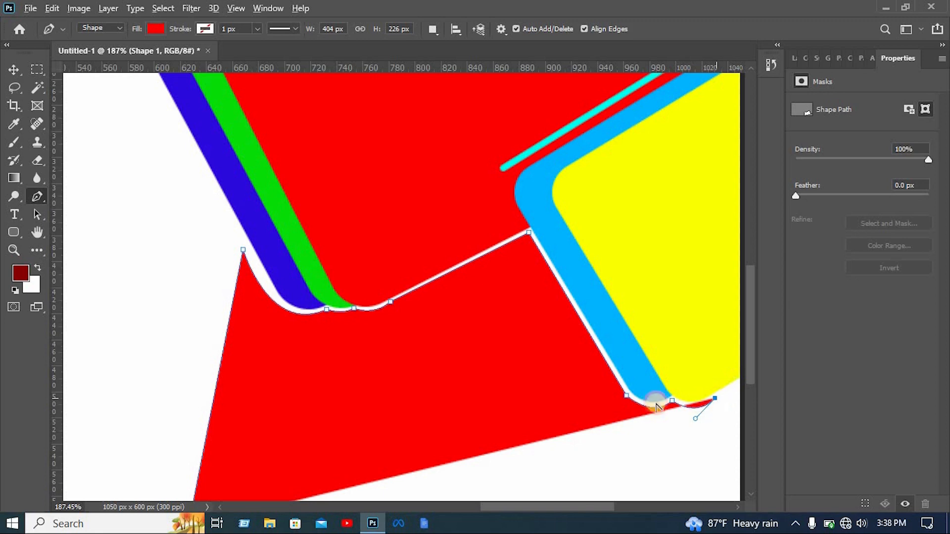
# Step: Close the pen shape around the canvas's bottom-right corner, making it about 439 × 245 px
pyautogui.scroll(-3, 639, 394)
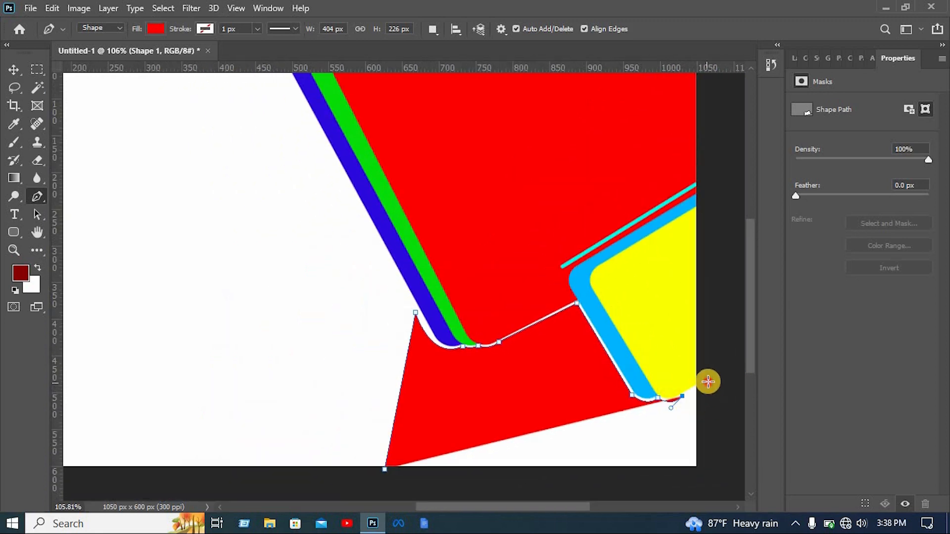
pyautogui.moveTo(708, 382); pyautogui.dragTo(706, 475)
pyautogui.moveTo(419, 489); pyautogui.dragTo(389, 483)
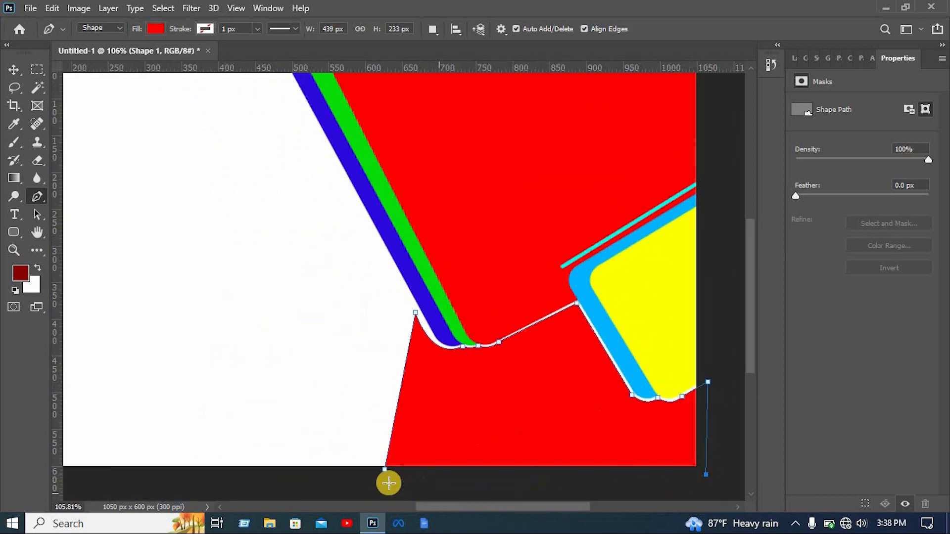
pyautogui.click(388, 484)
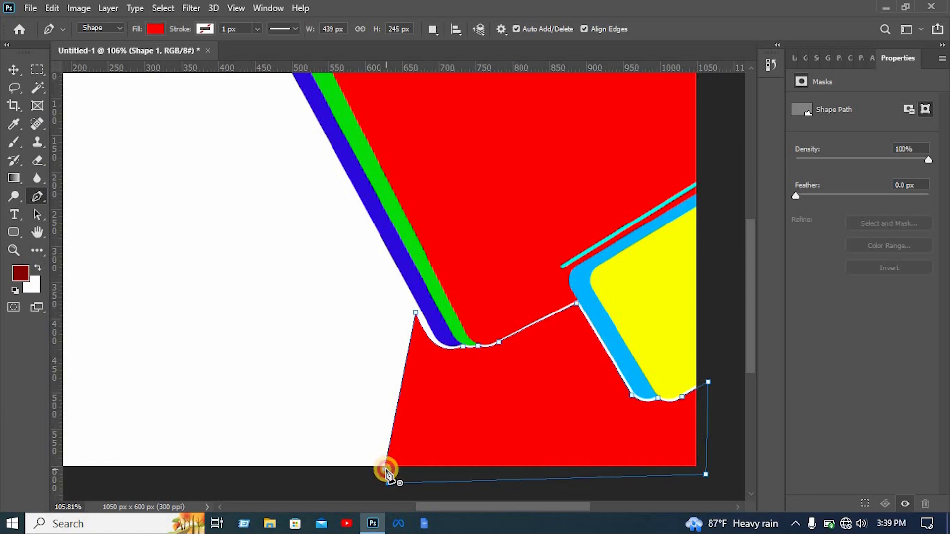
# Step: Duplicate the red pen-drawn shape slightly lower and recolour the copy orange
pyautogui.click(14, 70)
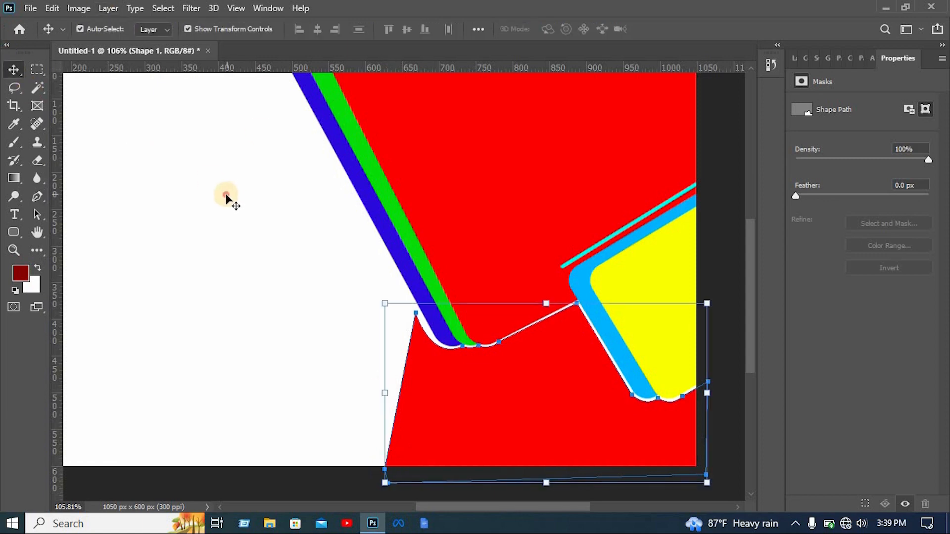
pyautogui.click(226, 195)
pyautogui.click(473, 427)
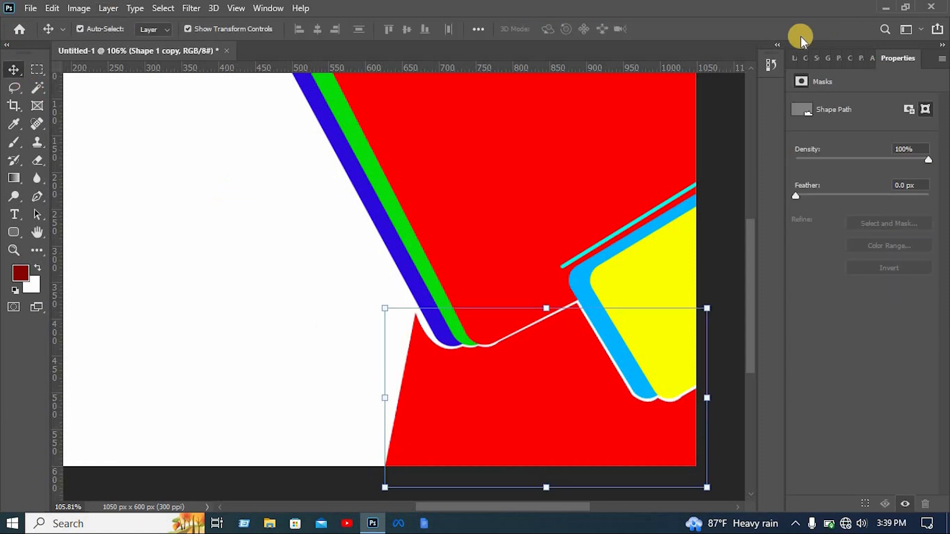
pyautogui.click(794, 58)
pyautogui.doubleClick(819, 142)
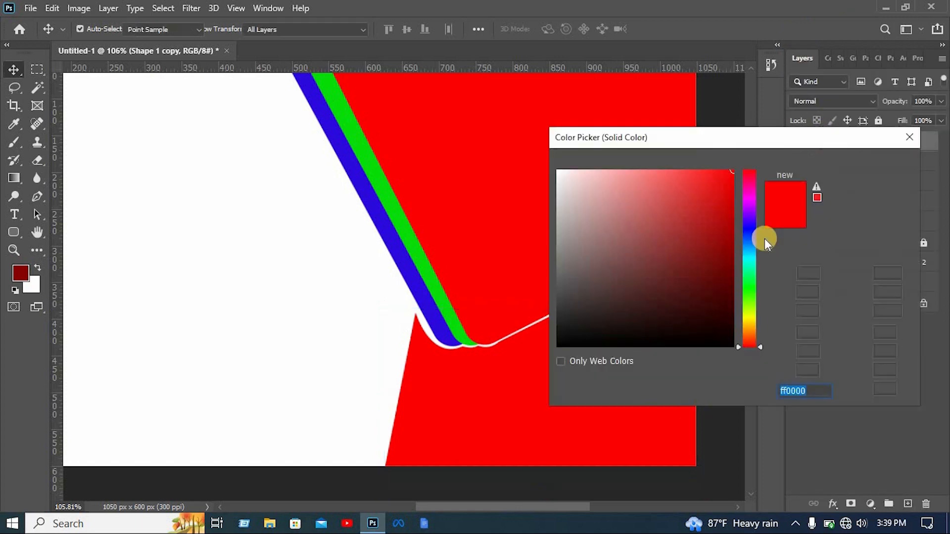
pyautogui.click(755, 325)
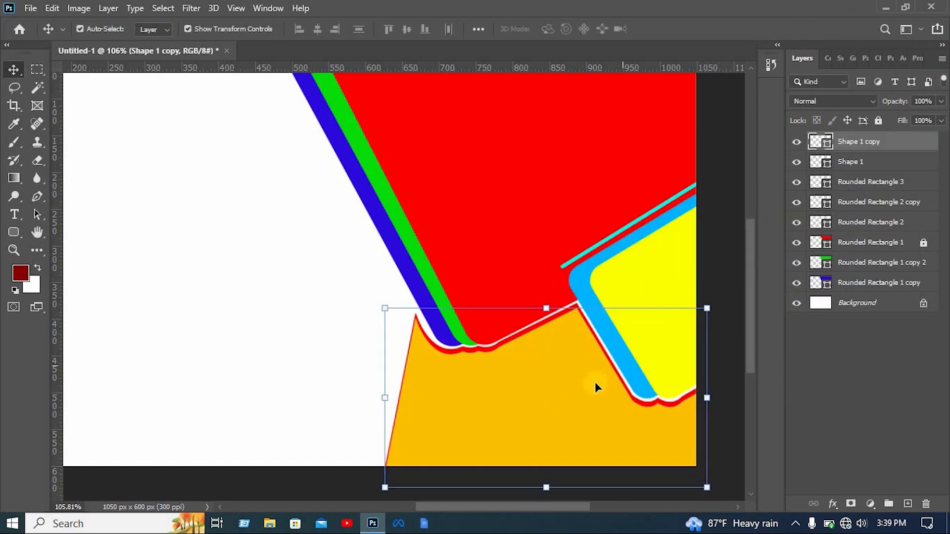
# Step: Warp the red pen-drawn shape, pulling its lower-left corner outward so its left edge curves
pyautogui.click(397, 411)
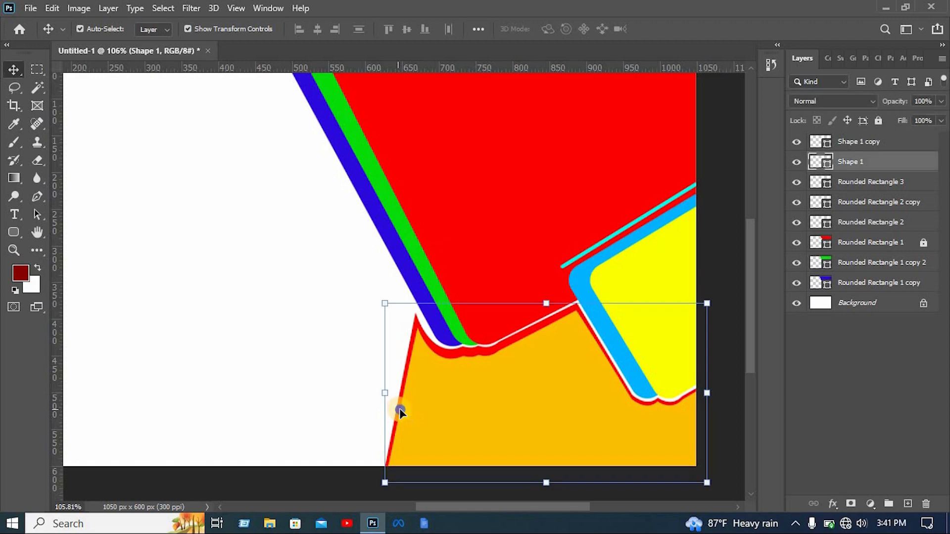
pyautogui.rightClick(399, 409)
pyautogui.click(539, 301)
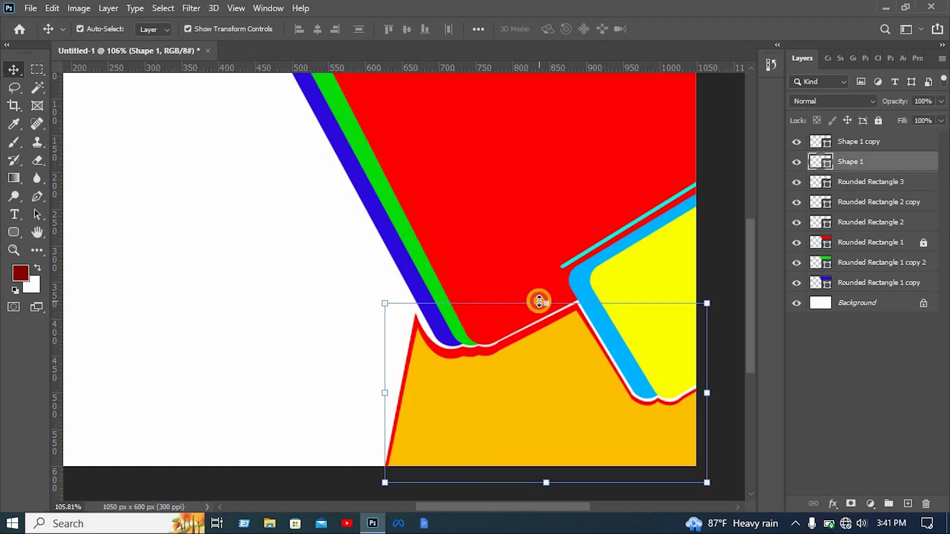
pyautogui.rightClick(541, 361)
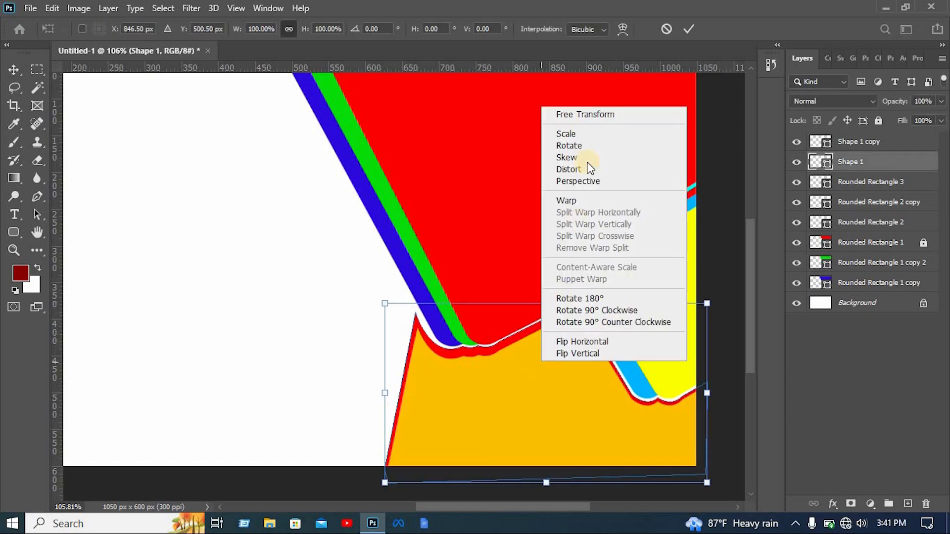
pyautogui.click(574, 200)
pyautogui.moveTo(385, 483); pyautogui.dragTo(312, 483)
pyautogui.click(562, 292)
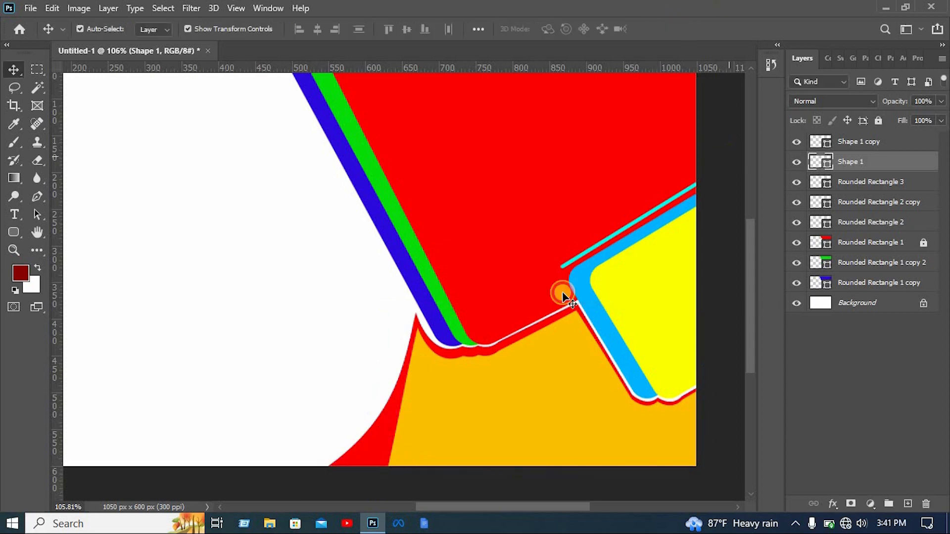
# Step: Warp the orange copy's lower-left corner outward so its left edge follows the red shape's curve, leaving a thin red border
pyautogui.click(461, 416)
pyautogui.rightClick(462, 418)
pyautogui.click(571, 306)
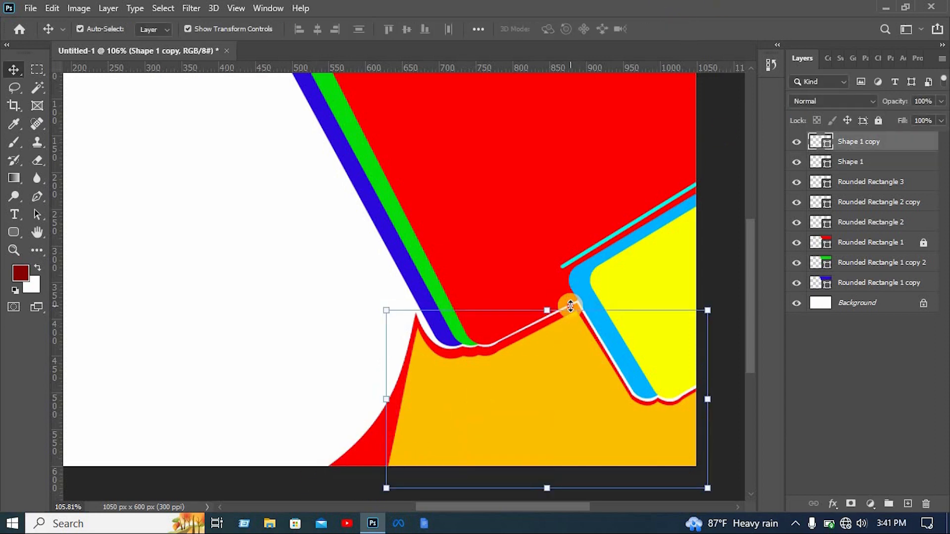
pyautogui.rightClick(636, 170)
pyautogui.click(574, 203)
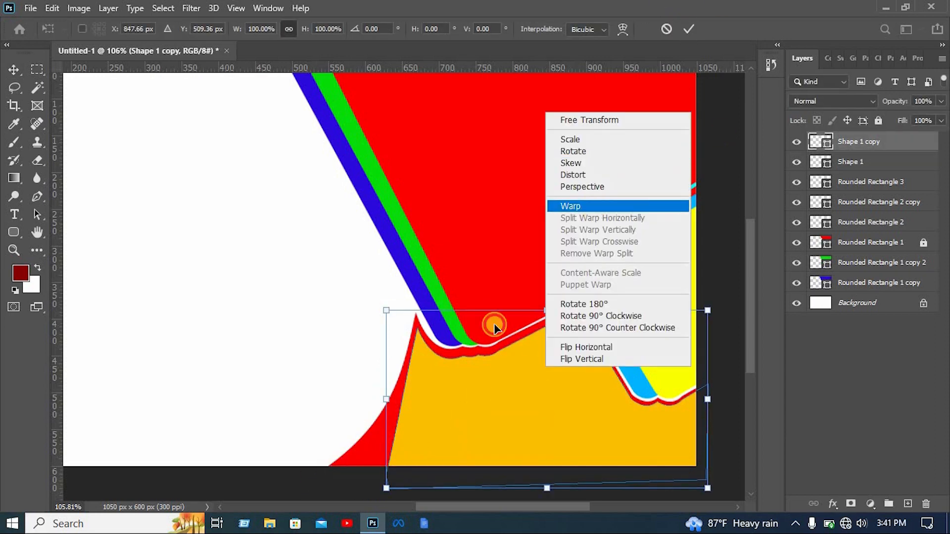
pyautogui.moveTo(391, 492); pyautogui.dragTo(322, 486)
pyautogui.press('Return')
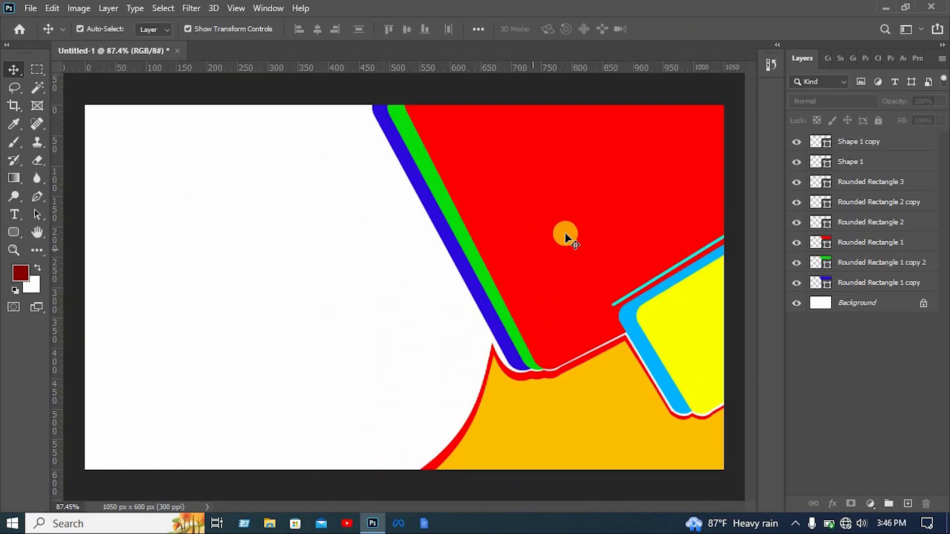
# Step: Add a Gradient Overlay to the large red rectangle (Rounded Rectangle 1) using the Blue_20 preset from the Blues group
pyautogui.click(886, 242)
pyautogui.rightClick(901, 242)
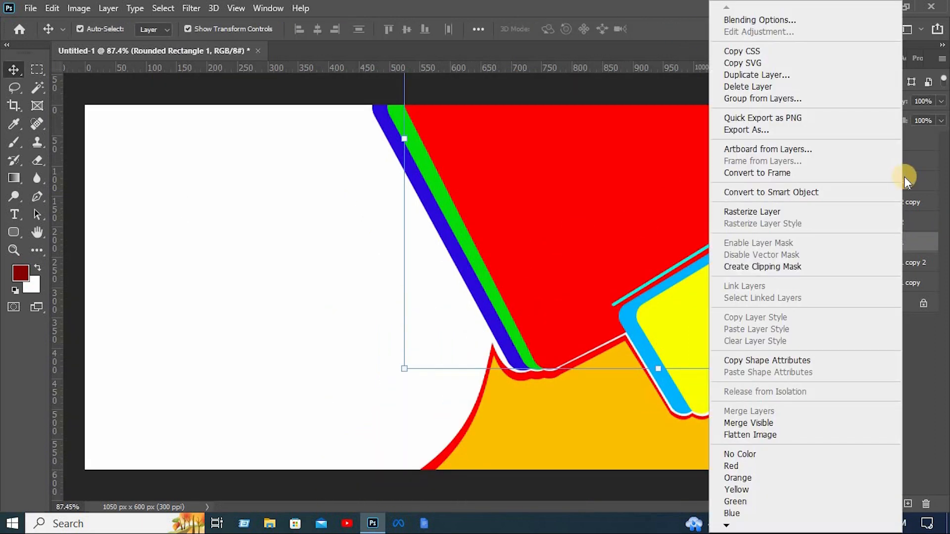
pyautogui.click(795, 19)
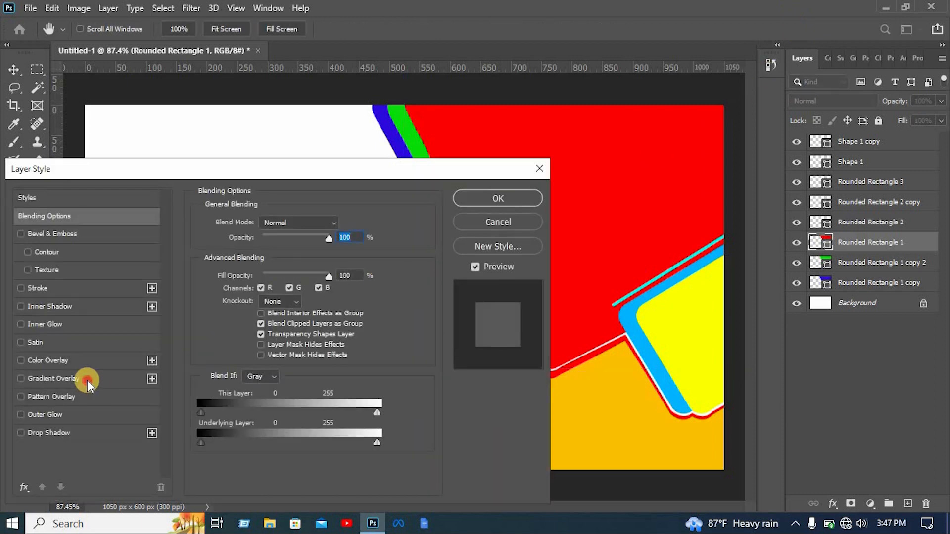
pyautogui.click(87, 379)
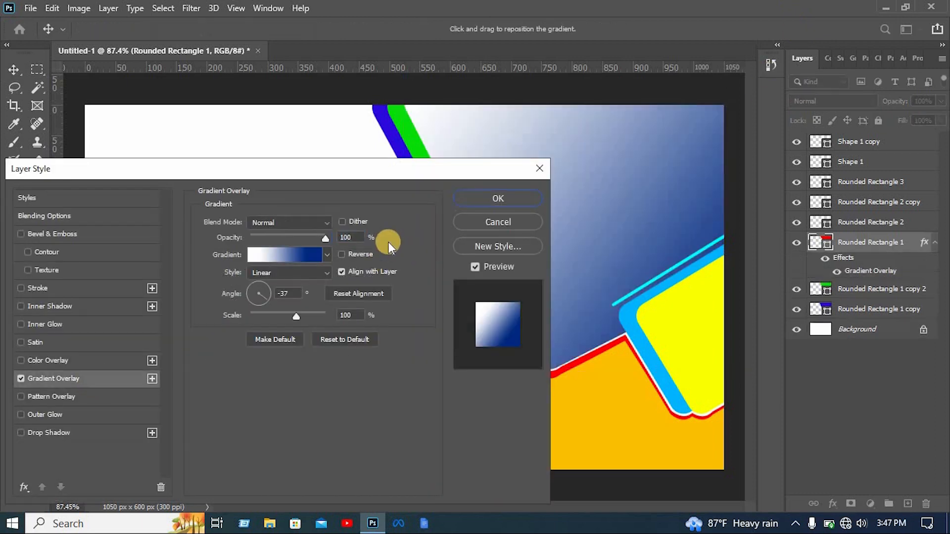
pyautogui.click(309, 251)
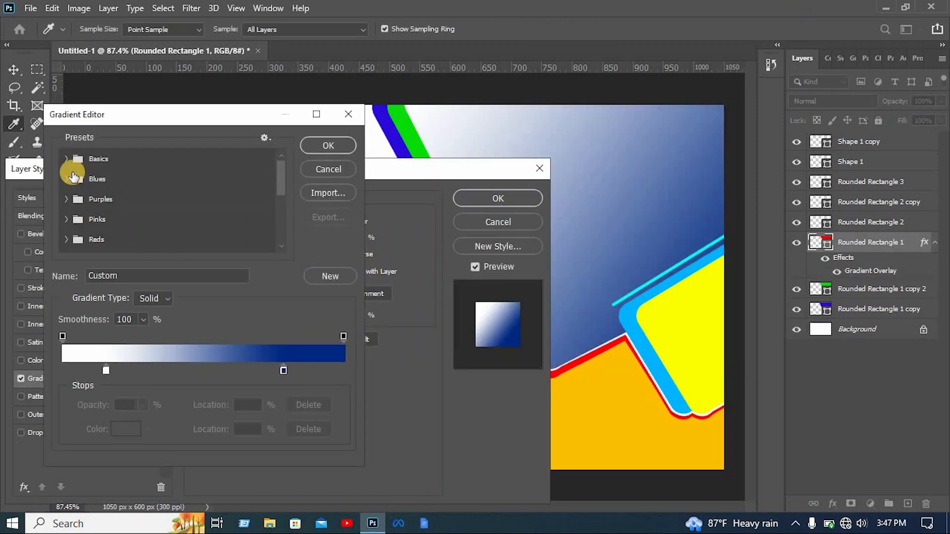
pyautogui.click(65, 179)
pyautogui.scroll(-1, 102, 201)
pyautogui.click(101, 221)
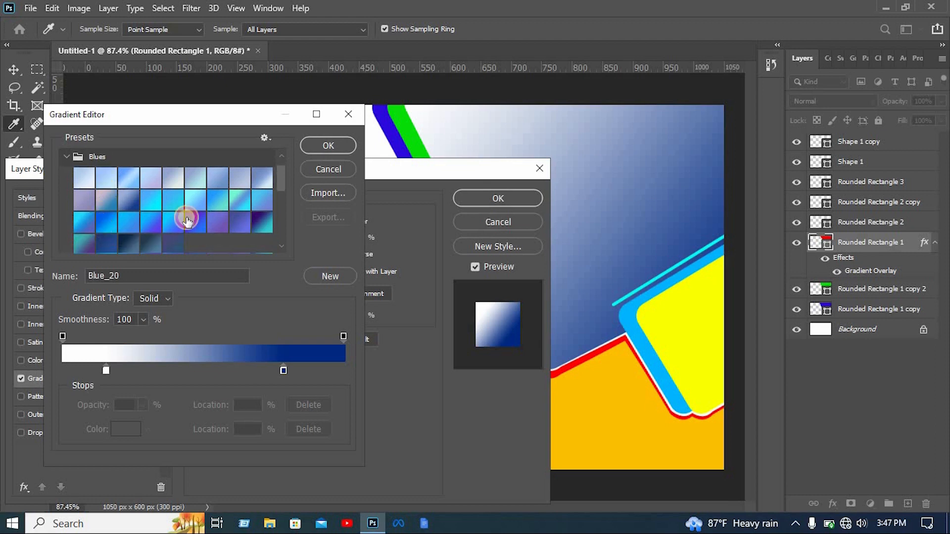
pyautogui.click(310, 146)
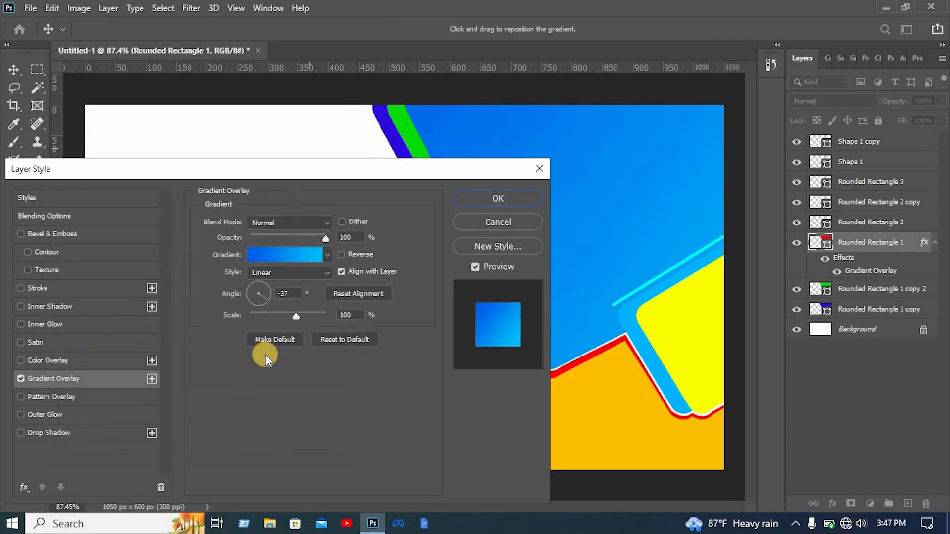
# Step: Change the starting colour stop of Rounded Rectangle 1's overlay gradient from blue to a strong red
pyautogui.click(287, 257)
pyautogui.click(63, 371)
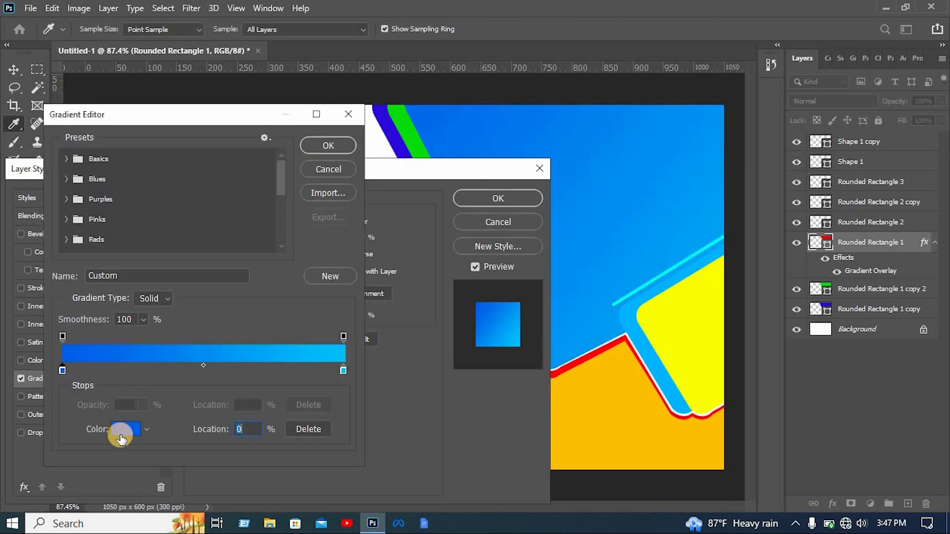
pyautogui.click(126, 429)
pyautogui.moveTo(352, 242); pyautogui.dragTo(366, 188)
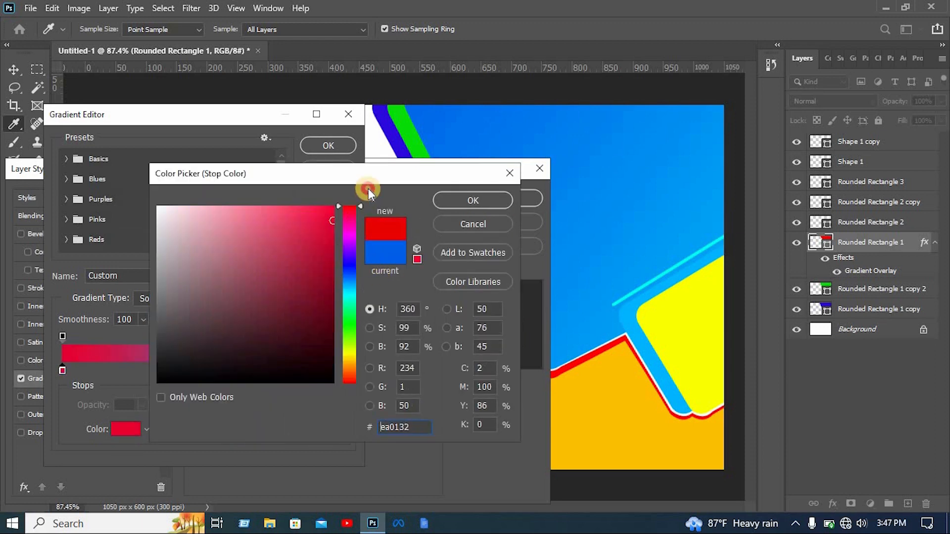
pyautogui.click(473, 201)
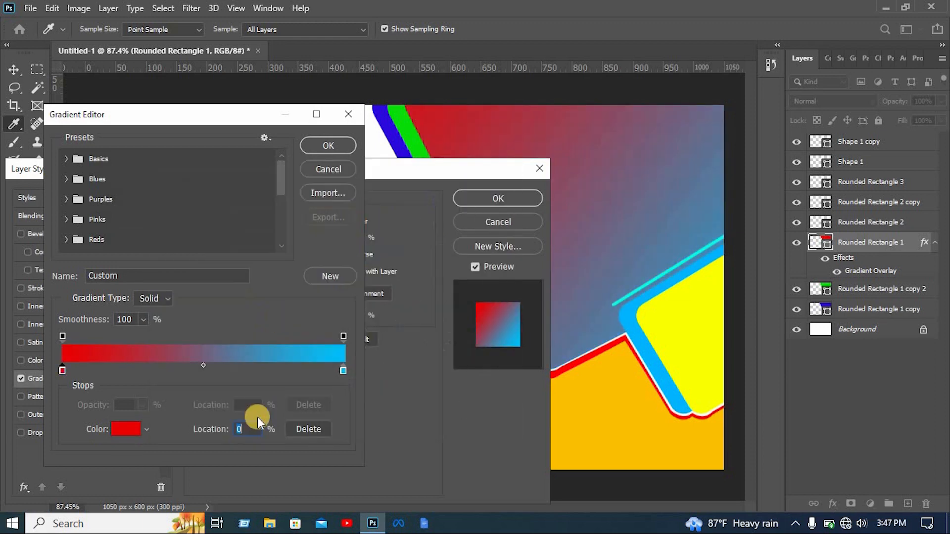
# Step: Set the gradient's end colour stop to light red #ff6464 and accept the edited gradient
pyautogui.click(346, 371)
pyautogui.click(130, 433)
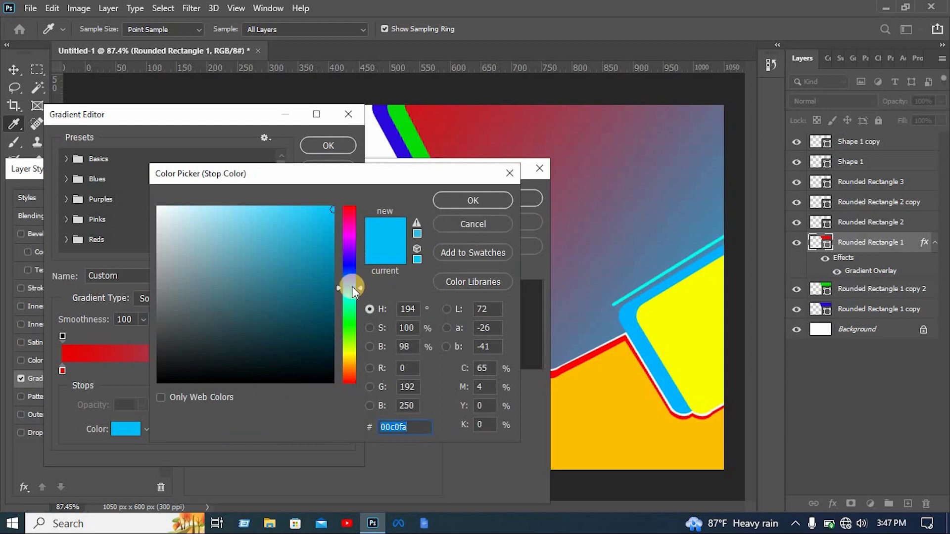
pyautogui.moveTo(352, 287); pyautogui.dragTo(371, 187)
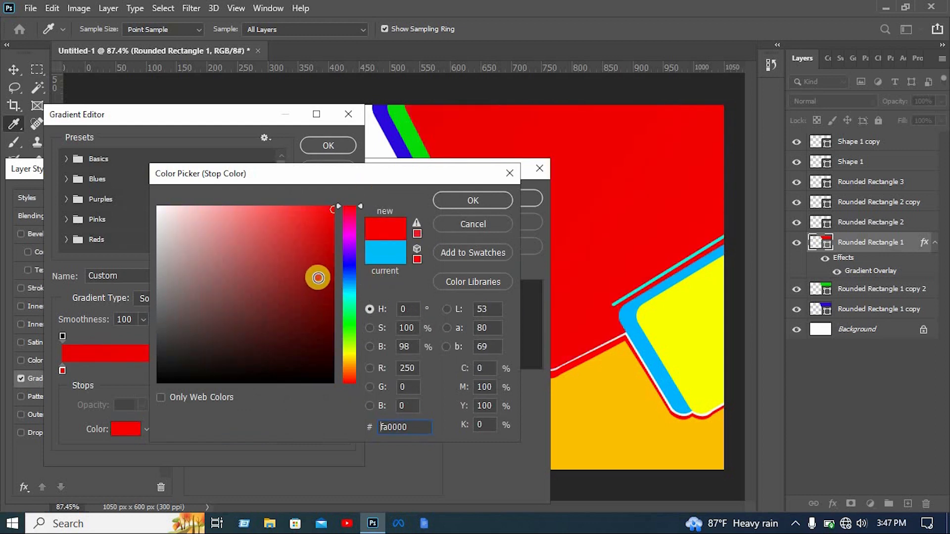
pyautogui.moveTo(317, 278)
pyautogui.mouseDown()
pyautogui.moveTo(284, 187)
pyautogui.moveTo(265, 176)
pyautogui.moveTo(265, 207)
pyautogui.moveTo(265, 186)
pyautogui.mouseUp()
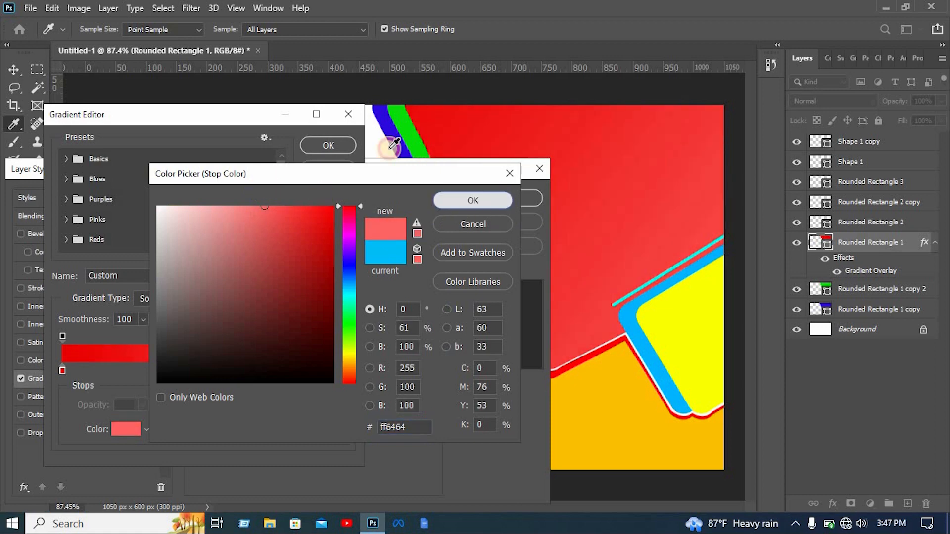
pyautogui.click(503, 200)
pyautogui.press('Return')
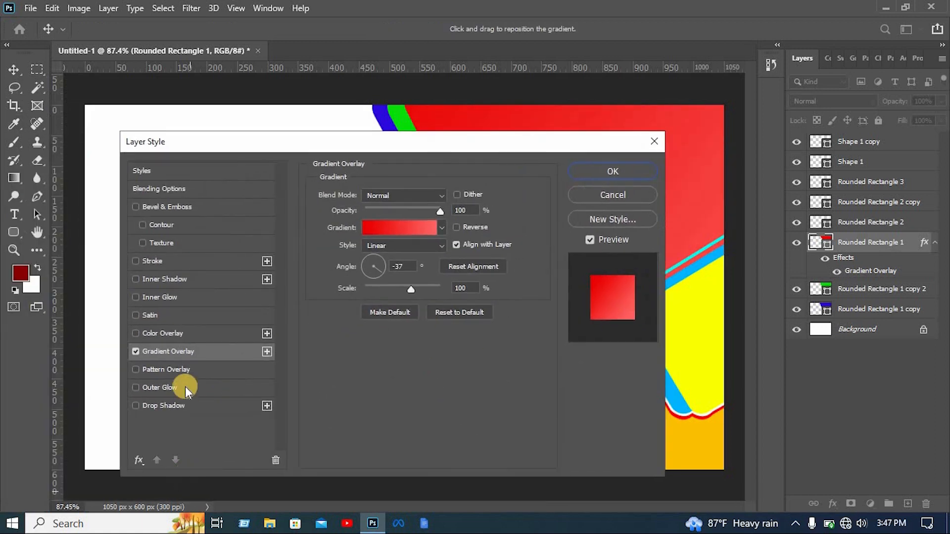
# Step: Add a black Multiply Drop Shadow to Rounded Rectangle 1 with 30% opacity, 30 px distance, 38% spread and 54 px size
pyautogui.click(177, 406)
pyautogui.moveTo(343, 155); pyautogui.dragTo(385, 203)
pyautogui.click(587, 232)
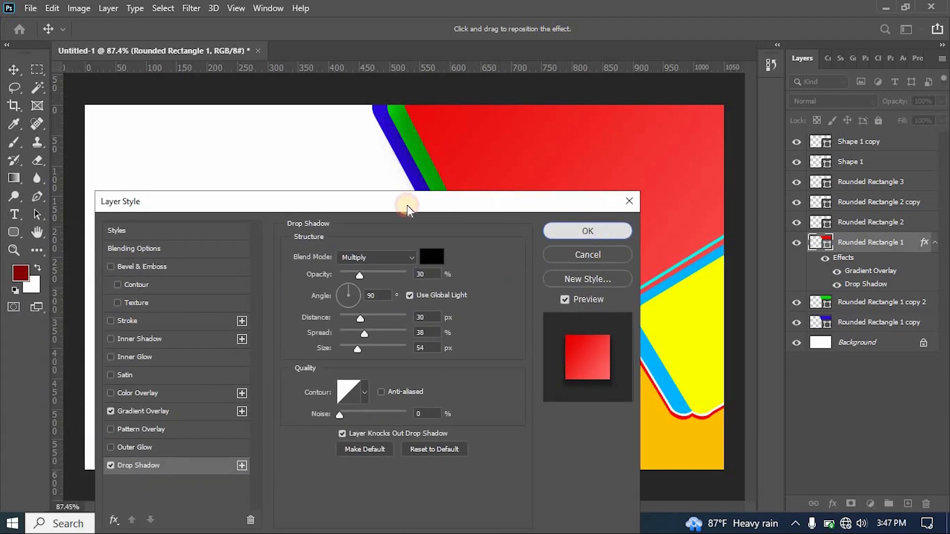
pyautogui.click(373, 219)
# Step: Add a Gradient Overlay with the same red gradient at -37° to the green stripe (Rounded Rectangle 1 copy 2)
pyautogui.click(881, 303)
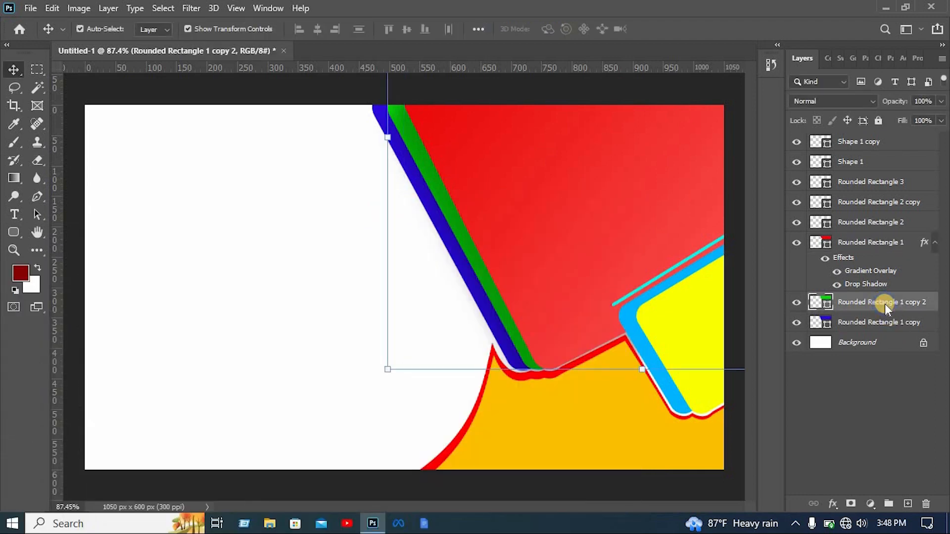
pyautogui.rightClick(885, 304)
pyautogui.click(753, 22)
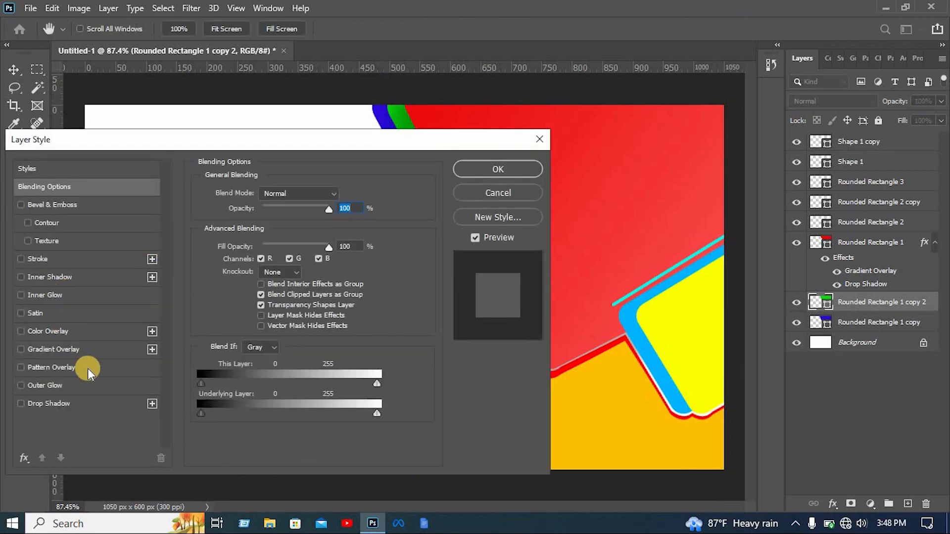
pyautogui.click(84, 348)
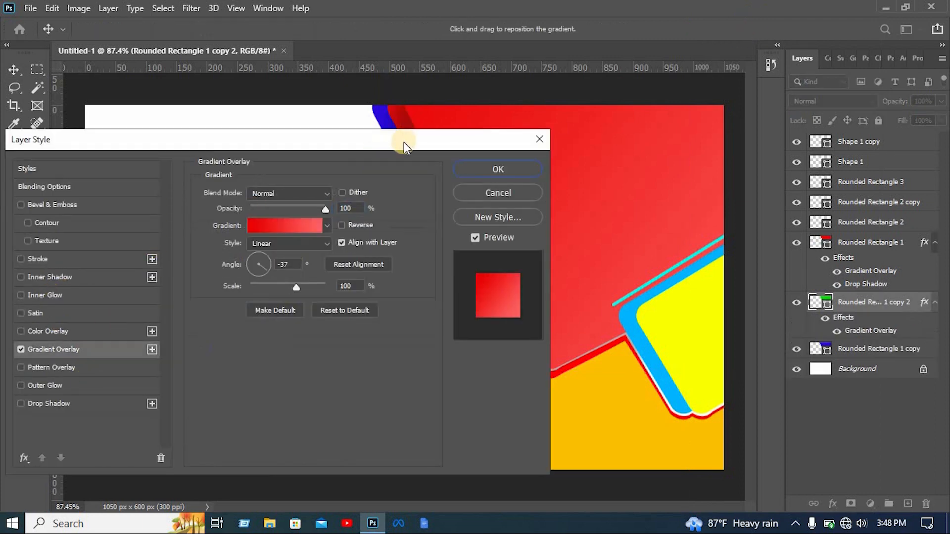
pyautogui.moveTo(281, 158); pyautogui.dragTo(206, 159)
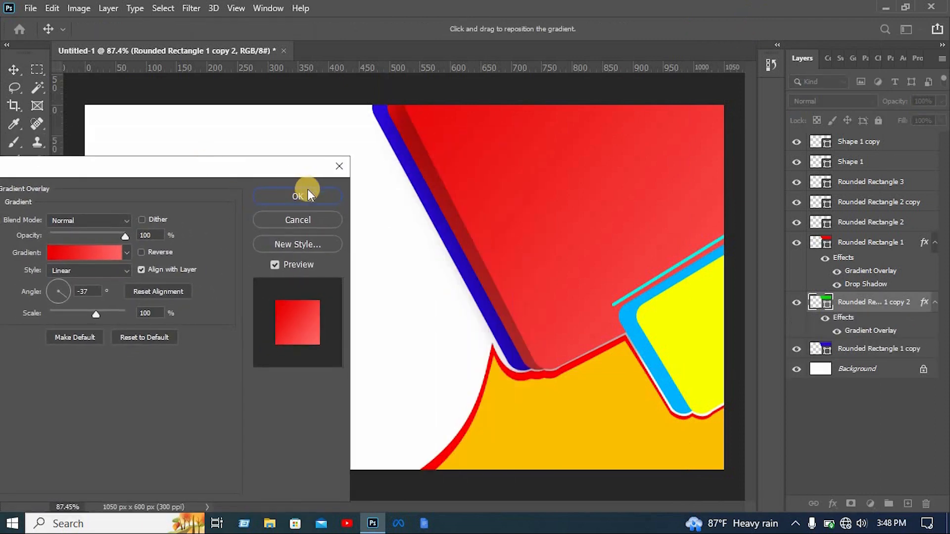
pyautogui.click(365, 122)
# Step: Add a Gradient Overlay with the red gradient at -37° to the blue stripe (Rounded Rectangle 1 copy)
pyautogui.click(395, 137)
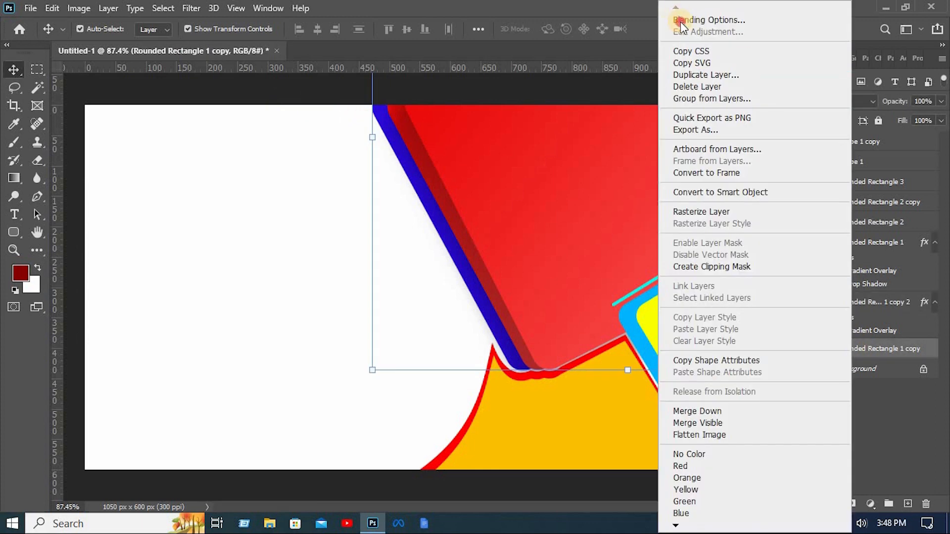
pyautogui.click(681, 20)
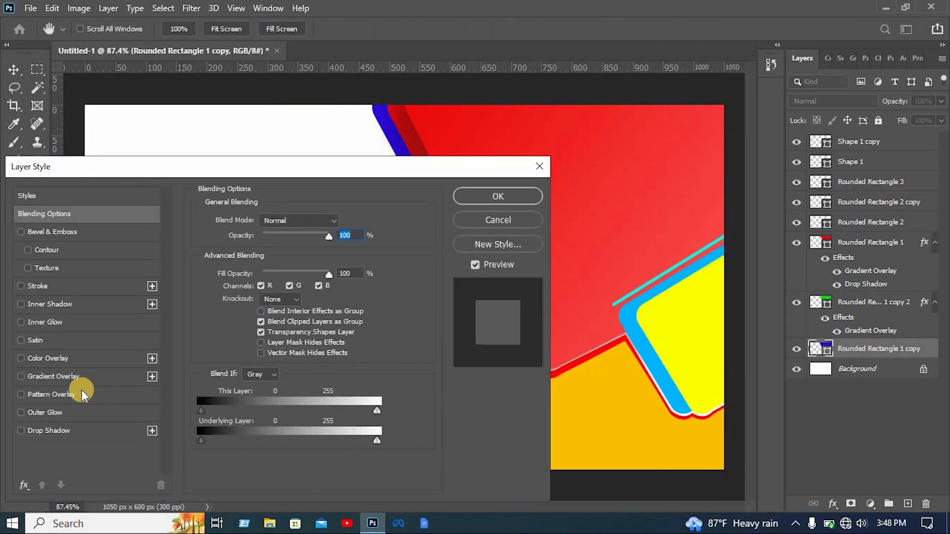
pyautogui.click(74, 377)
pyautogui.click(479, 192)
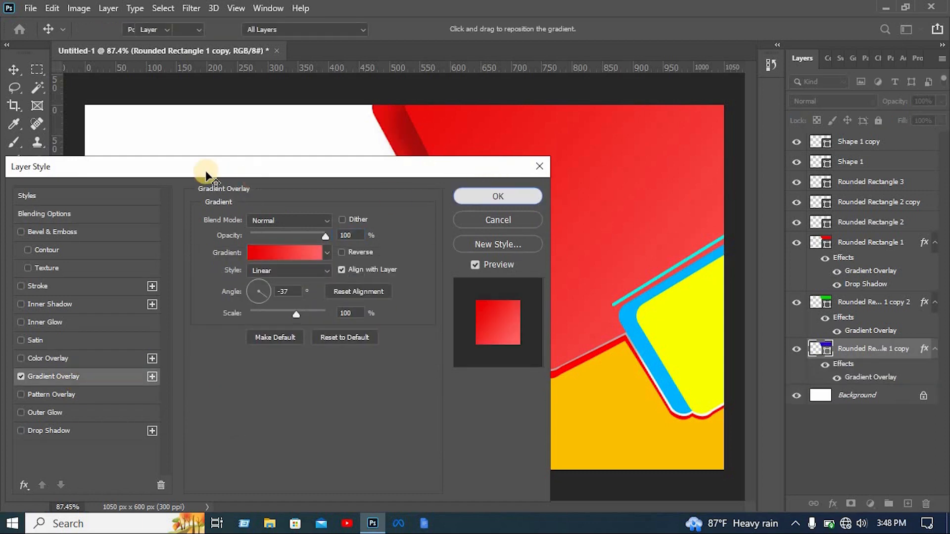
pyautogui.click(204, 174)
# Step: Add a white Outer Glow in Screen mode at 51% opacity to the middle stripe (Rounded Rectangle 1 copy 2)
pyautogui.click(453, 221)
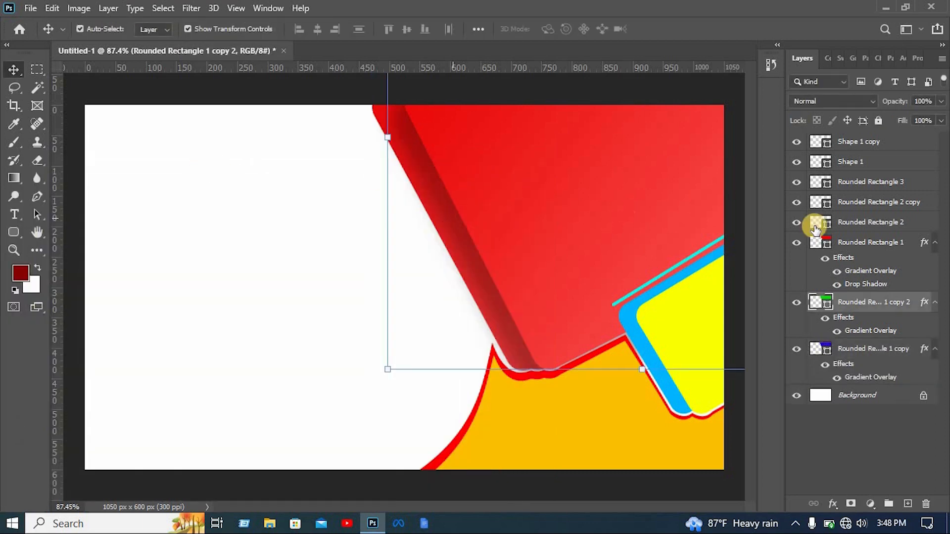
pyautogui.rightClick(876, 216)
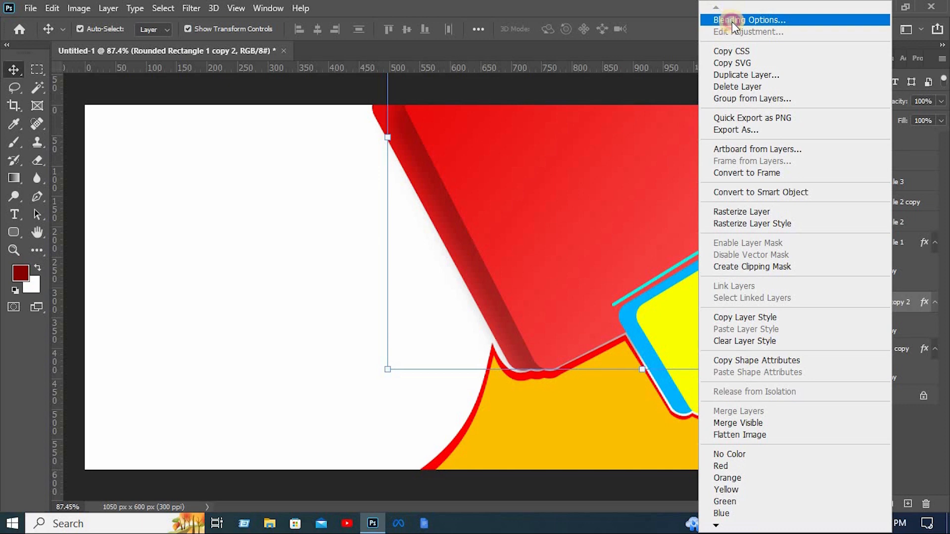
pyautogui.click(731, 22)
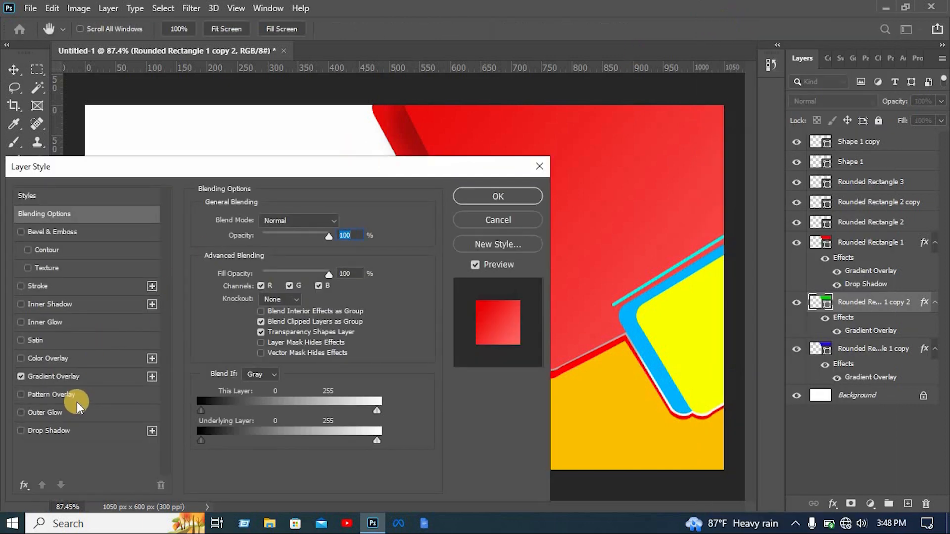
pyautogui.click(55, 412)
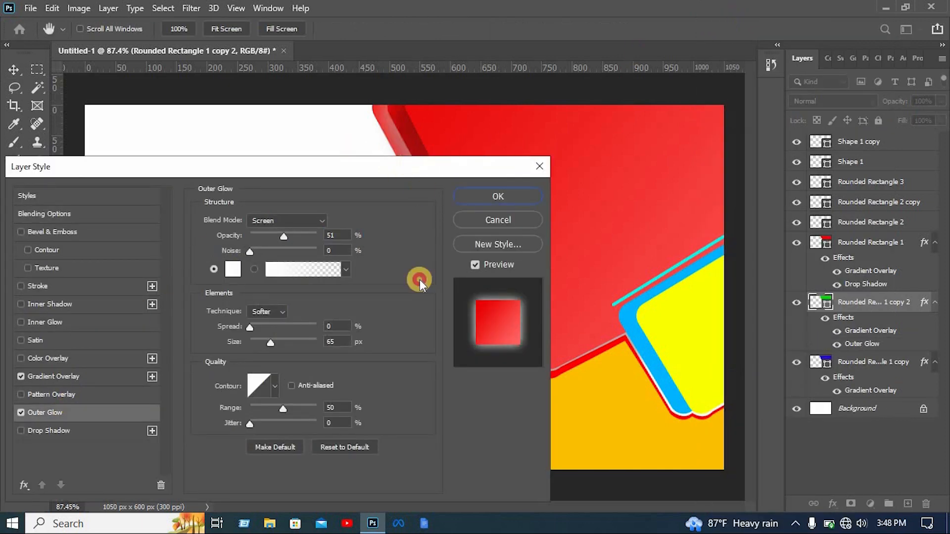
pyautogui.moveTo(420, 280); pyautogui.dragTo(416, 132)
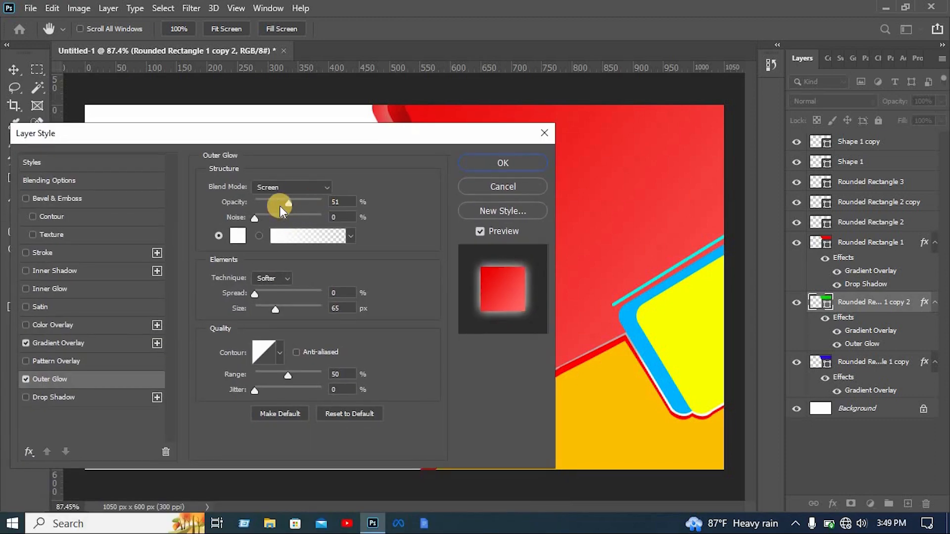
# Step: Reduce the middle stripe's Outer Glow size to 8 px and apply the layer style
pyautogui.moveTo(276, 310); pyautogui.dragTo(259, 310)
pyautogui.moveTo(414, 133); pyautogui.dragTo(264, 144)
pyautogui.click(38, 370)
pyautogui.click(37, 369)
pyautogui.click(40, 371)
pyautogui.click(39, 371)
pyautogui.moveTo(117, 322); pyautogui.dragTo(117, 323)
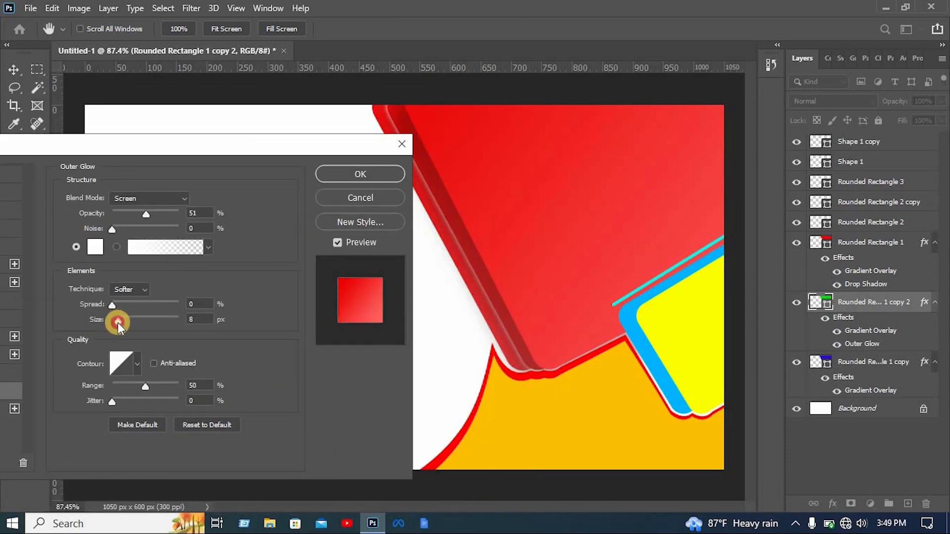
pyautogui.click(360, 174)
# Step: Adjust Rounded Rectangle 1's Drop Shadow to 35% opacity, 2 px distance and 24 px size
pyautogui.click(871, 242)
pyautogui.rightClick(890, 244)
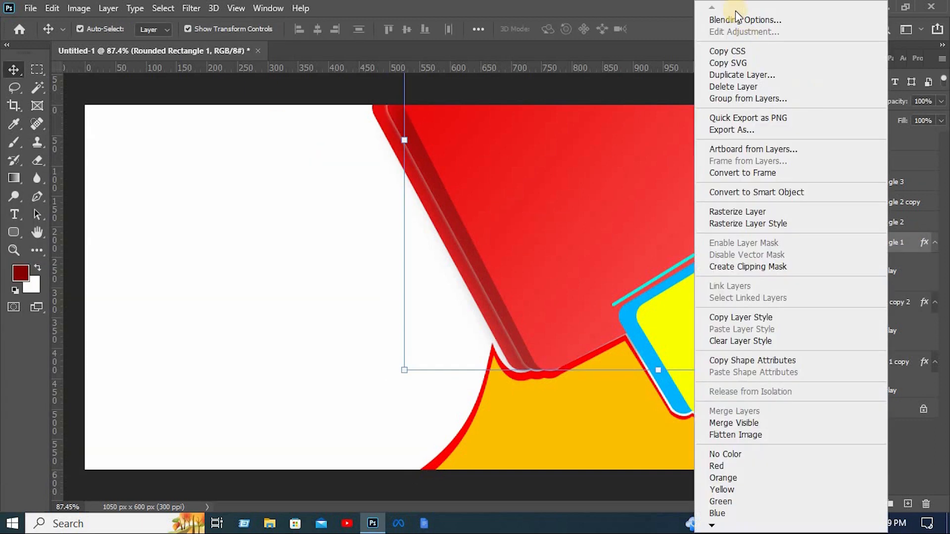
pyautogui.click(735, 20)
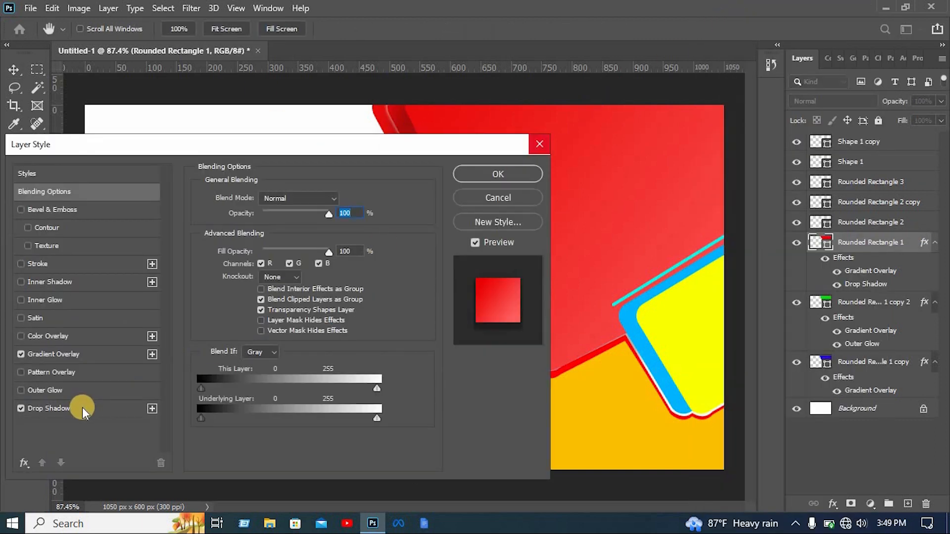
pyautogui.click(82, 408)
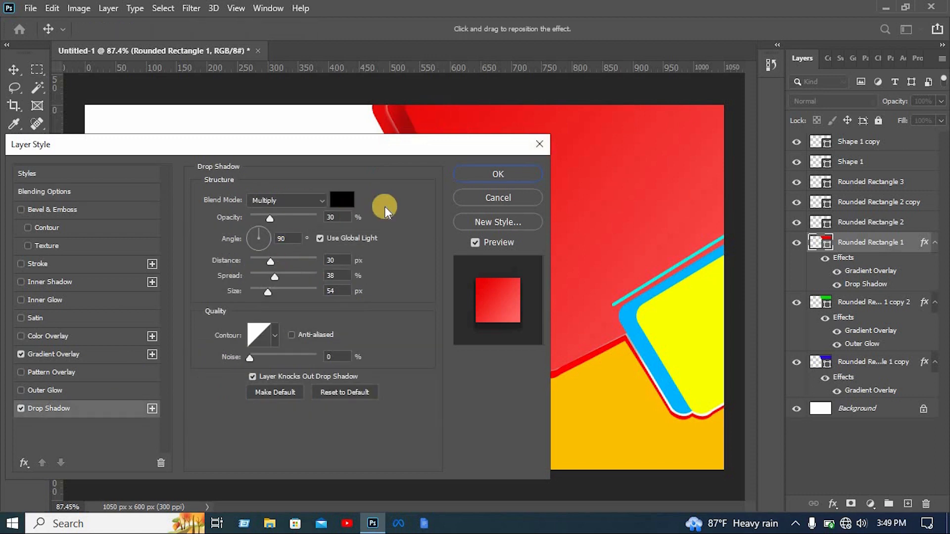
pyautogui.moveTo(272, 219); pyautogui.dragTo(276, 219)
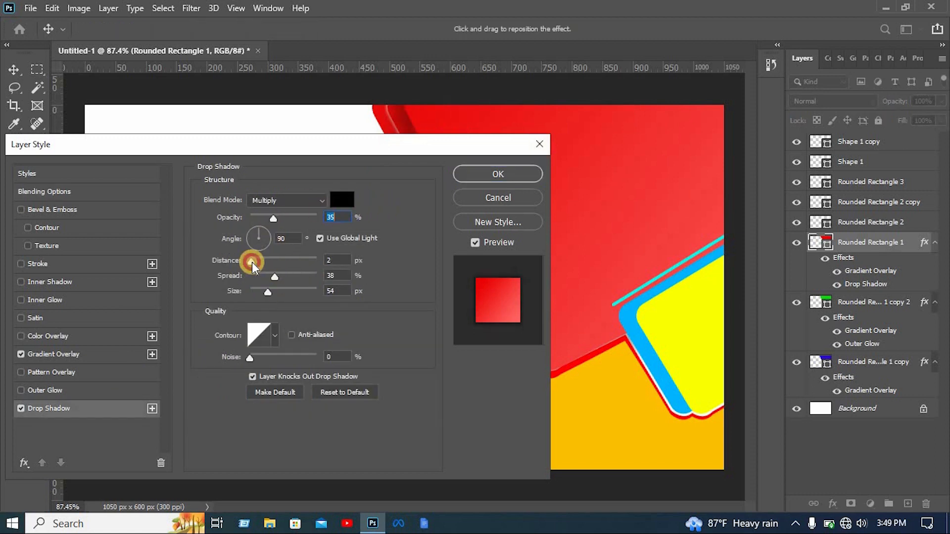
pyautogui.click(251, 262)
pyautogui.moveTo(265, 145); pyautogui.dragTo(93, 98)
pyautogui.moveTo(97, 247); pyautogui.dragTo(89, 246)
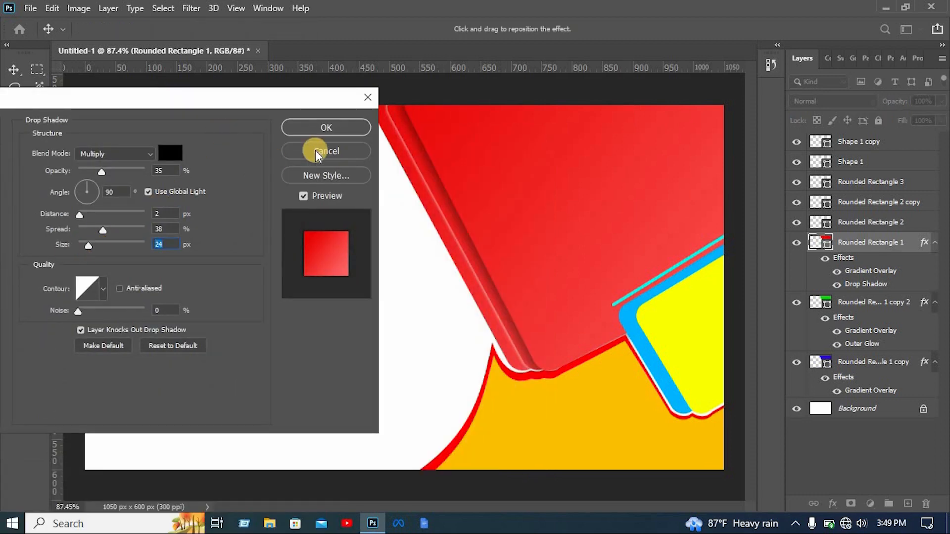
pyautogui.click(349, 125)
# Step: Copy the layer style of Rounded Rectangle 1 and paste it onto the middle stripe, Rounded Rectangle 1 copy 2
pyautogui.rightClick(848, 242)
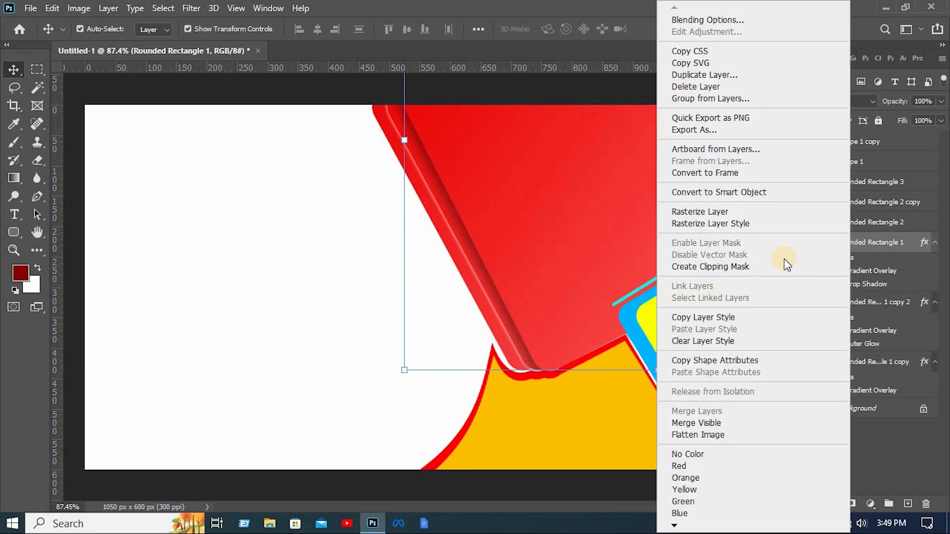
pyautogui.click(703, 317)
pyautogui.click(294, 268)
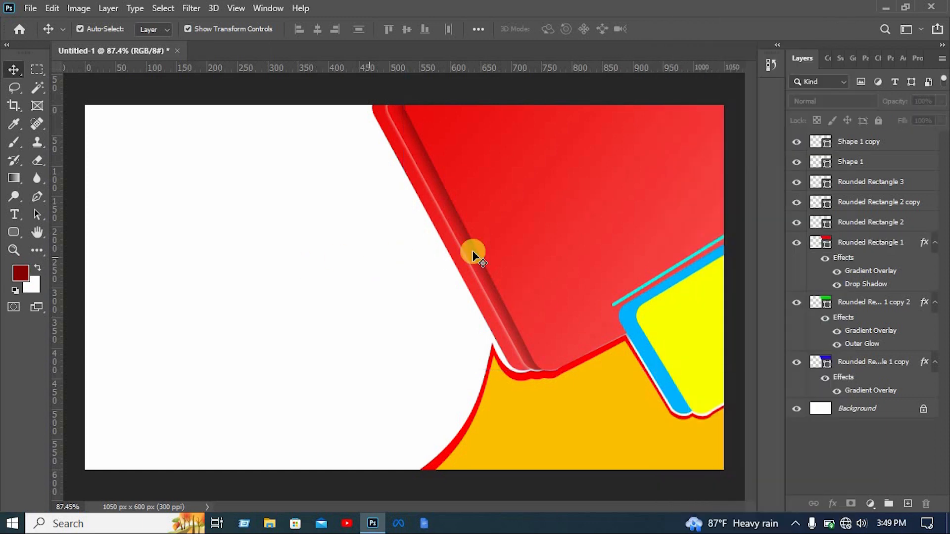
pyautogui.click(870, 302)
pyautogui.rightClick(867, 303)
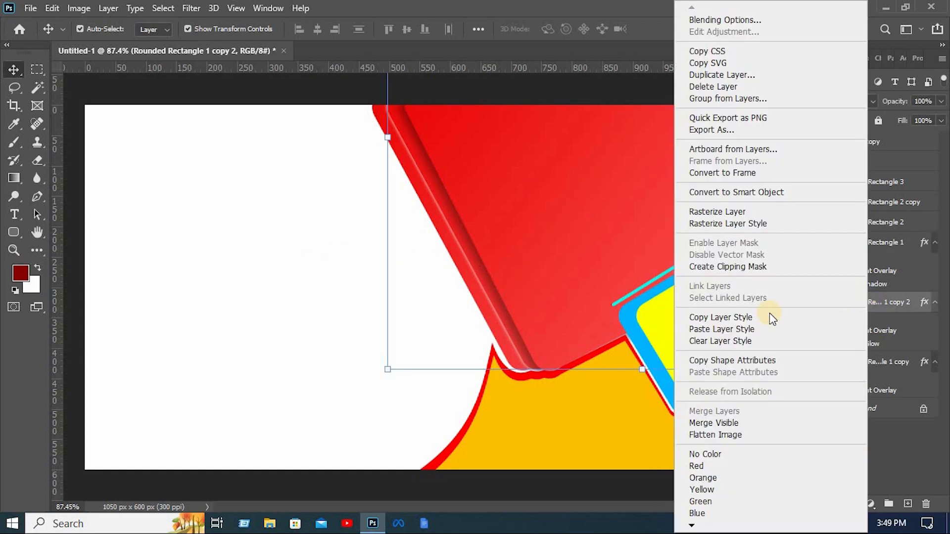
pyautogui.click(737, 329)
pyautogui.click(249, 177)
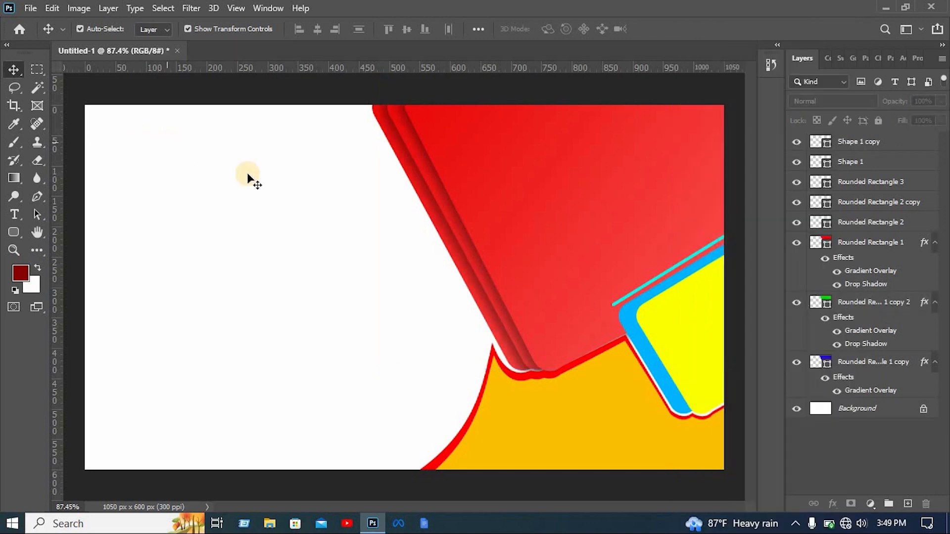
# Step: Paste the copied layer style onto the yellow rectangle (Rounded Rectangle 2 copy)
pyautogui.click(851, 202)
pyautogui.rightClick(851, 202)
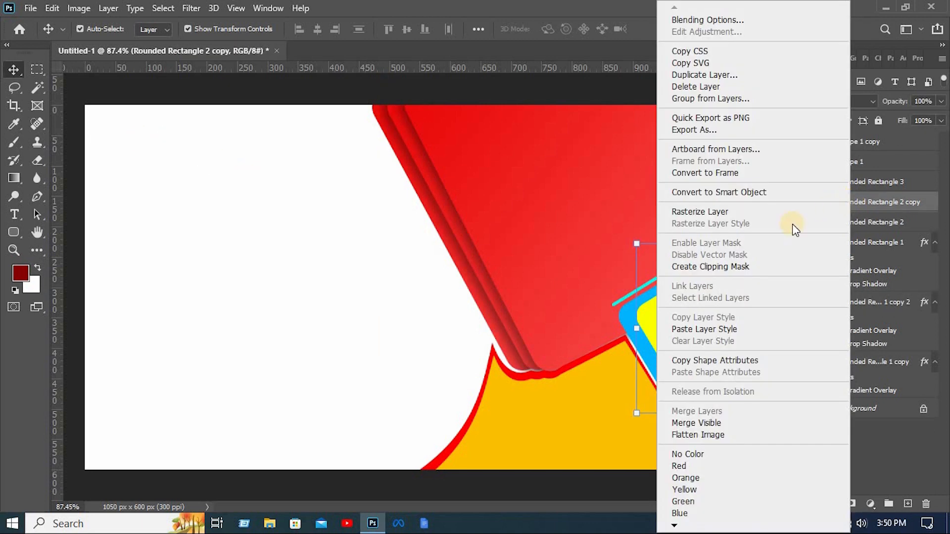
pyautogui.click(710, 331)
pyautogui.click(638, 336)
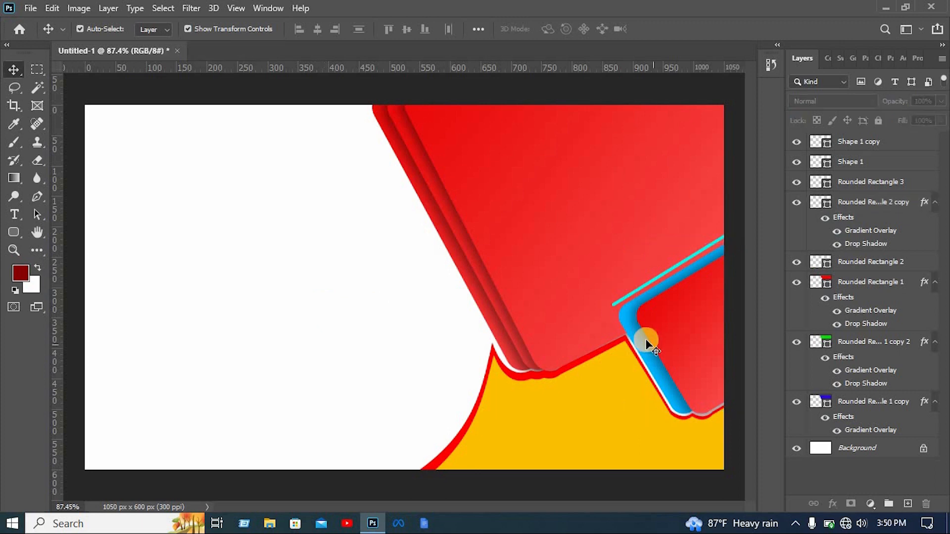
# Step: Paste the copied layer style onto the blue rectangle behind it (Rounded Rectangle 2)
pyautogui.click(829, 260)
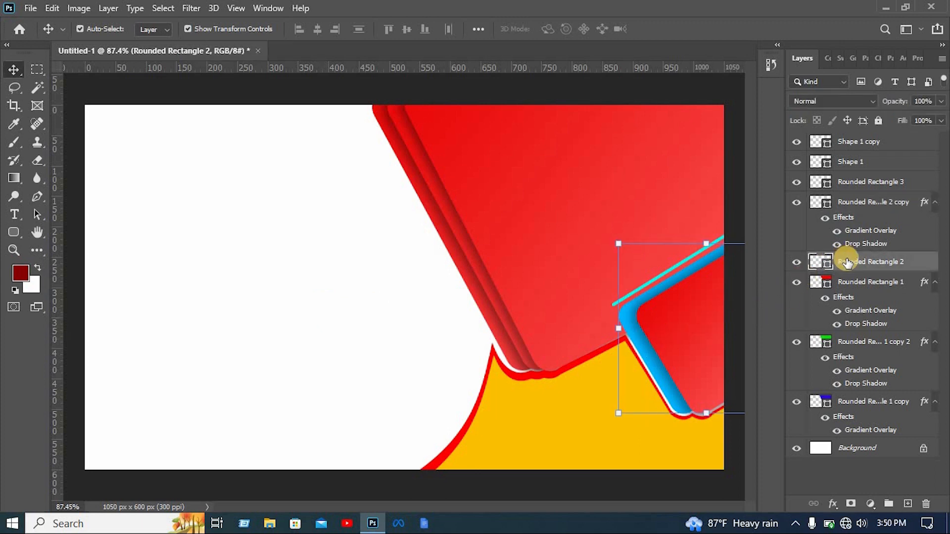
pyautogui.rightClick(847, 262)
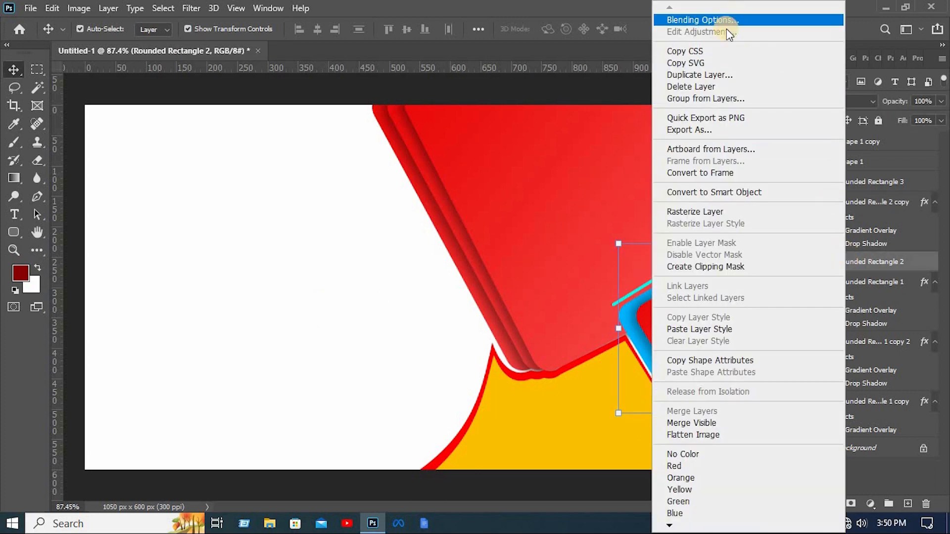
pyautogui.click(706, 329)
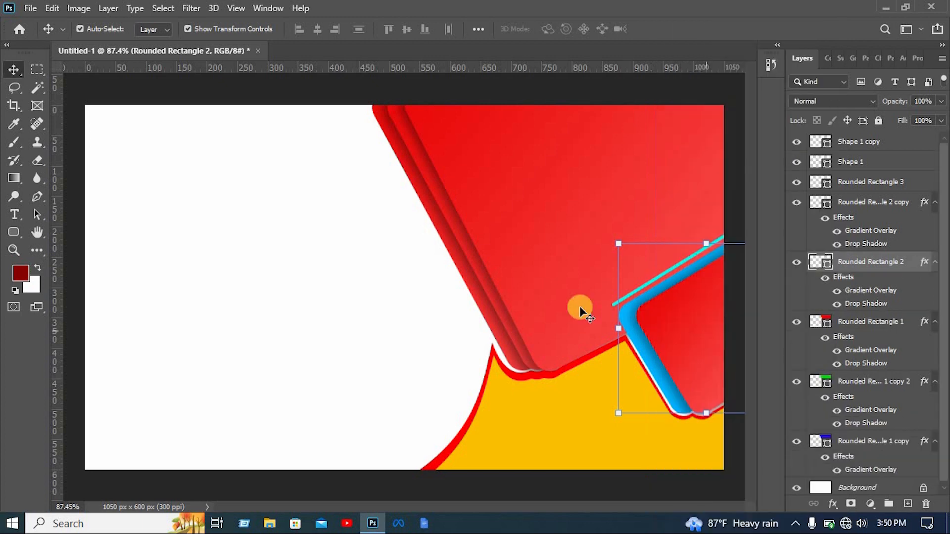
# Step: Recolour the thin cyan stripe (Rounded Rectangle 3) with the white sampled from the canvas background
pyautogui.click(686, 263)
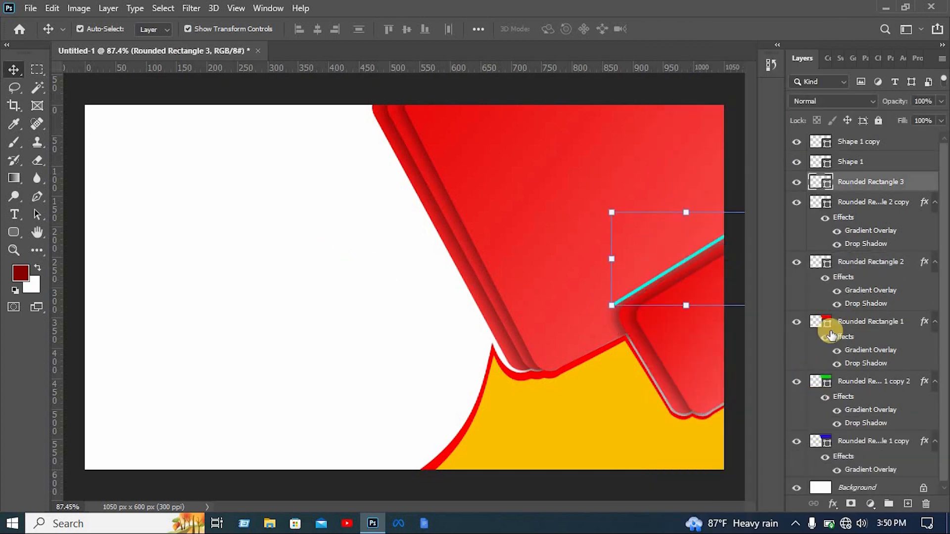
pyautogui.doubleClick(817, 181)
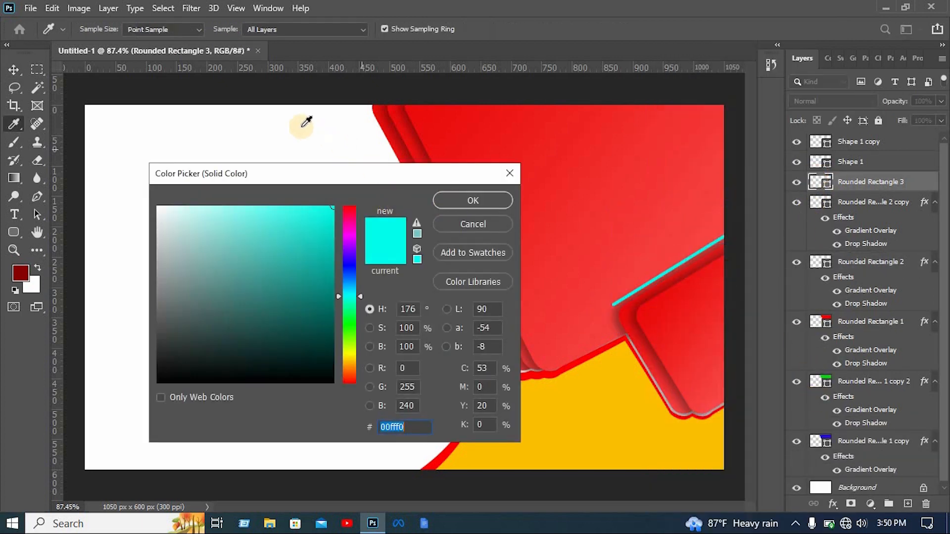
pyautogui.click(330, 136)
pyautogui.click(493, 198)
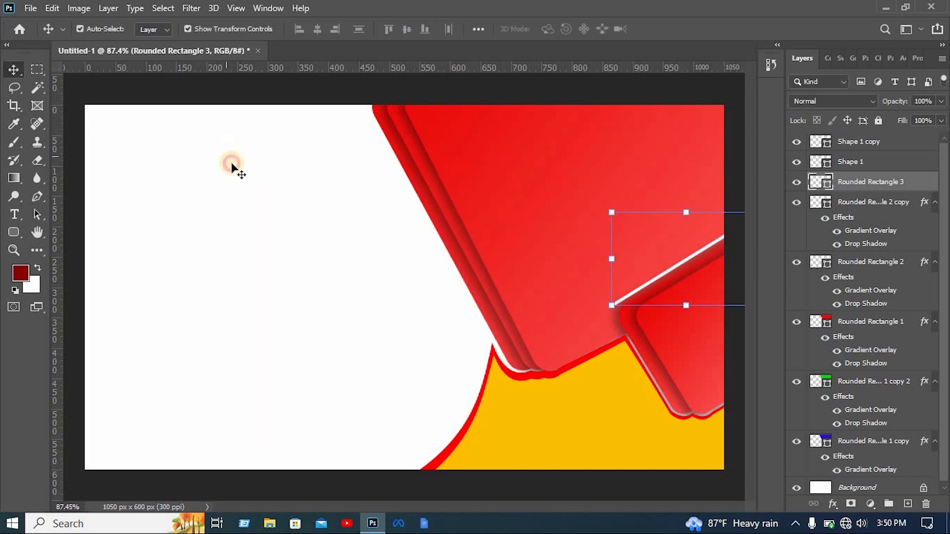
pyautogui.click(232, 163)
# Step: Paste the copied layer style onto the yellow curved shape (Shape 1 copy)
pyautogui.click(657, 402)
pyautogui.rightClick(657, 401)
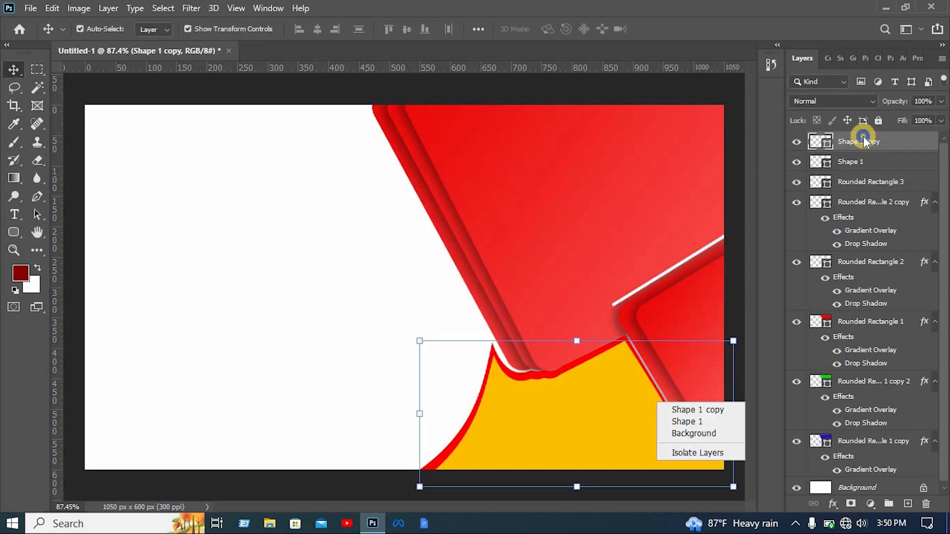
pyautogui.rightClick(863, 142)
pyautogui.click(747, 328)
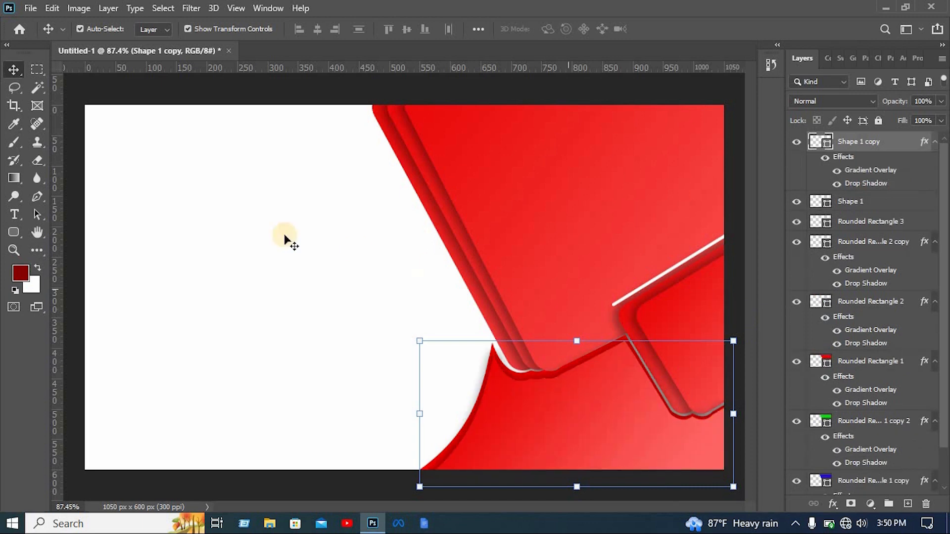
pyautogui.click(273, 233)
# Step: Open the layer style of Shape 1 copy and turn off its Drop Shadow
pyautogui.click(577, 398)
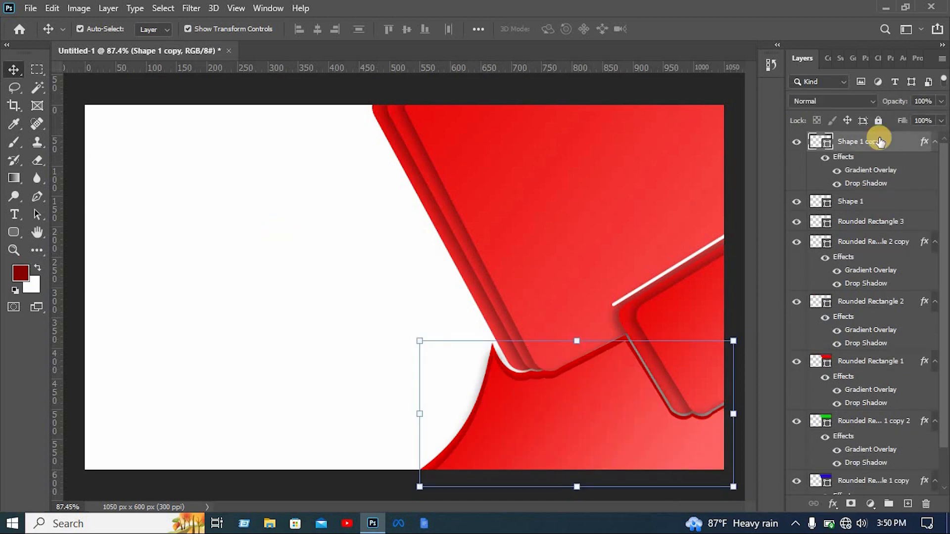
pyautogui.rightClick(862, 131)
pyautogui.click(734, 19)
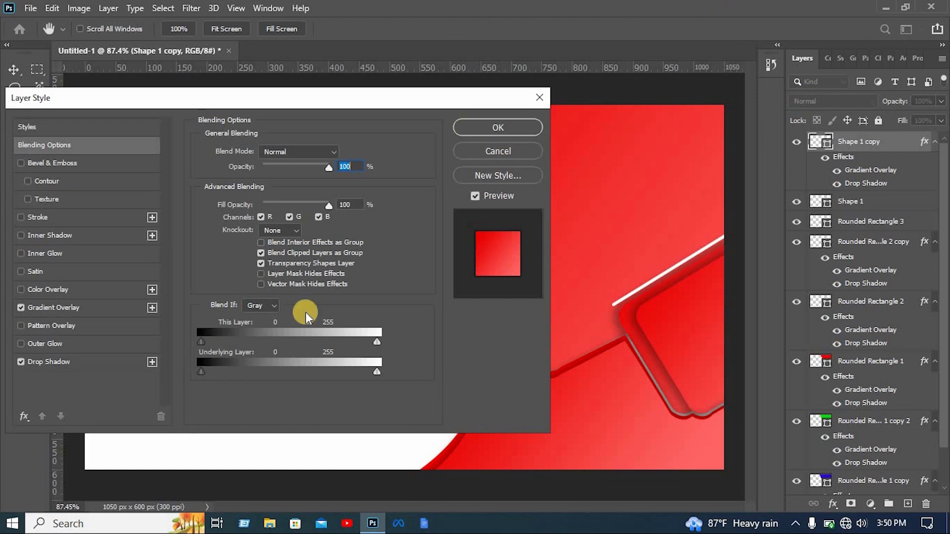
pyautogui.click(45, 389)
pyautogui.click(21, 389)
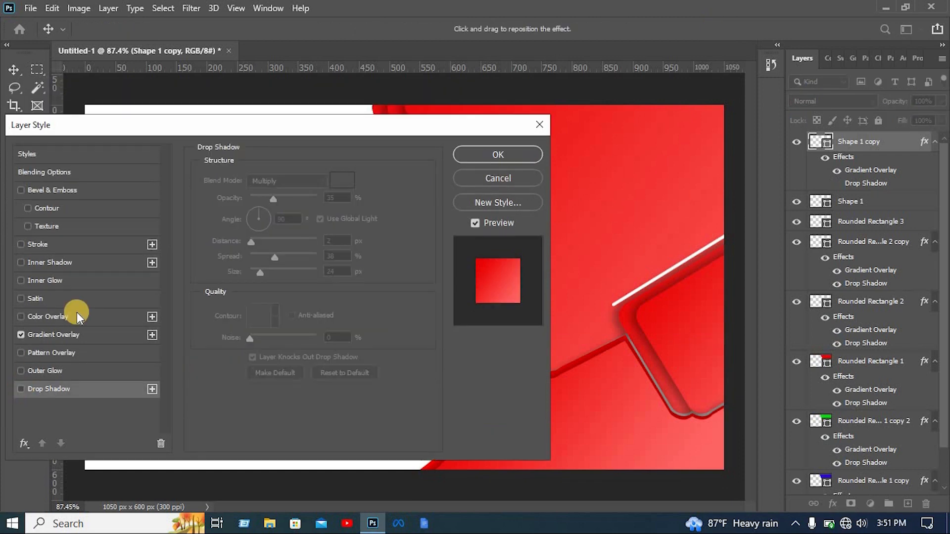
# Step: Change the first colour stop of Shape 1 copy's Gradient Overlay to a dark red
pyautogui.click(63, 334)
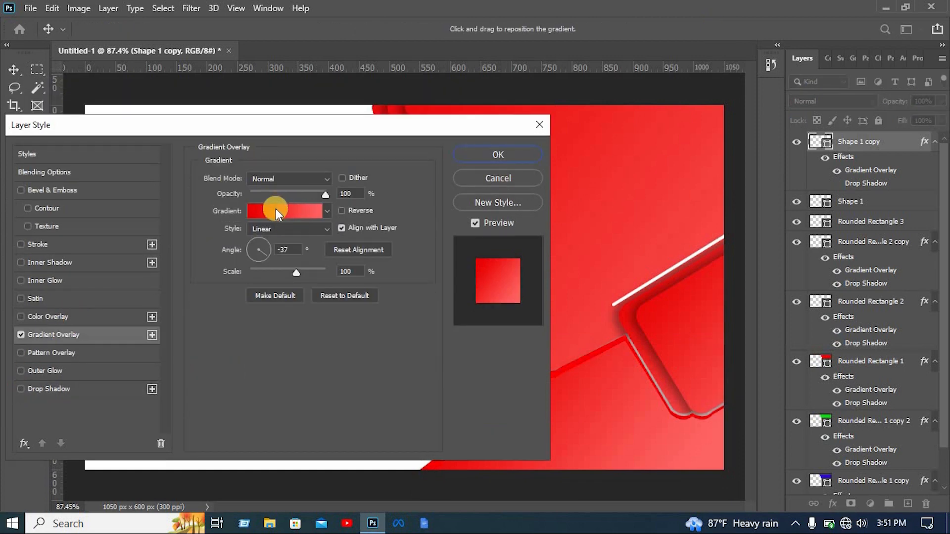
pyautogui.click(277, 212)
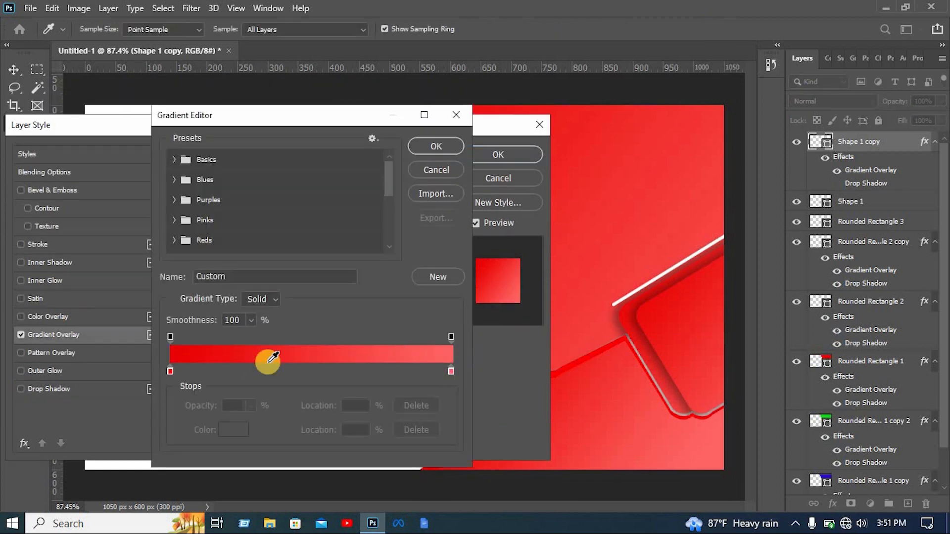
pyautogui.click(171, 371)
pyautogui.click(234, 430)
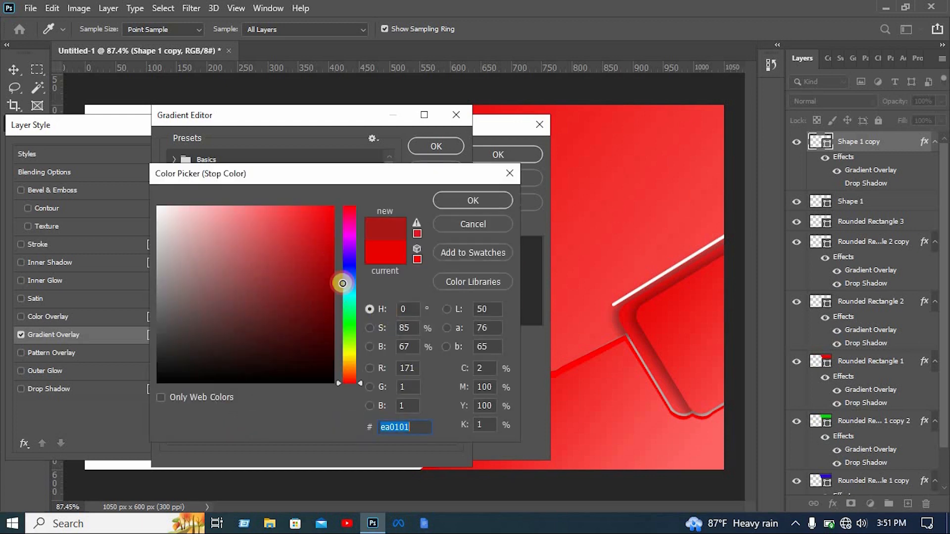
pyautogui.moveTo(342, 283); pyautogui.dragTo(343, 283)
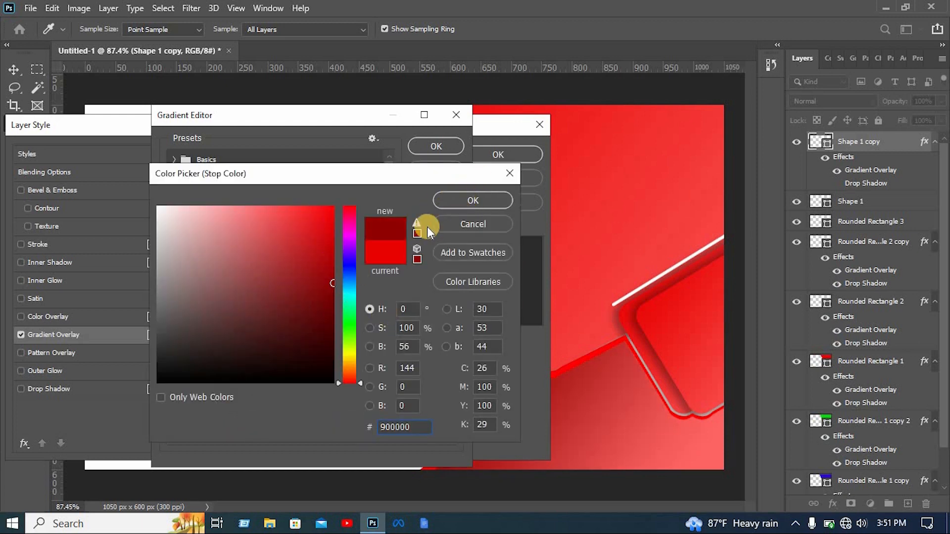
pyautogui.click(328, 266)
pyautogui.click(483, 200)
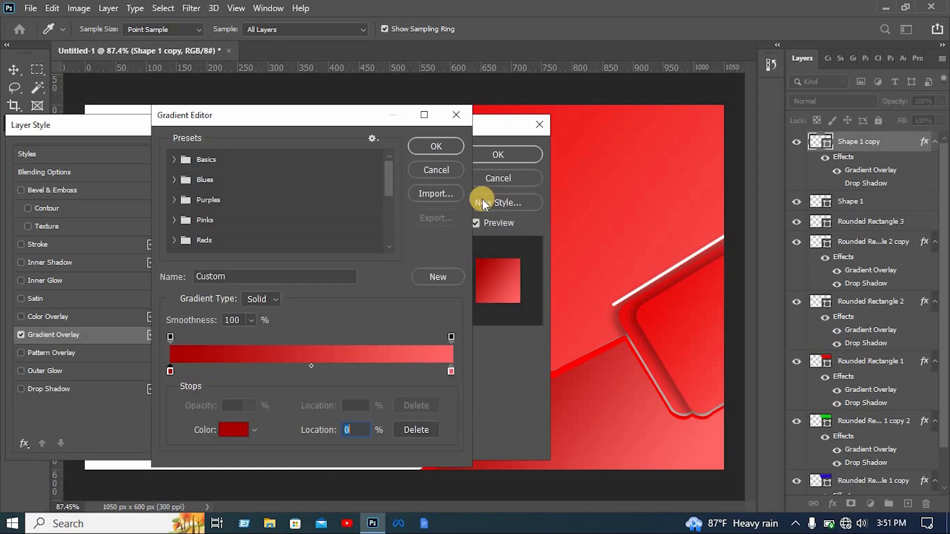
# Step: Set the end colour stop of Shape 1 copy's gradient to ff4646 and apply the layer style
pyautogui.click(451, 371)
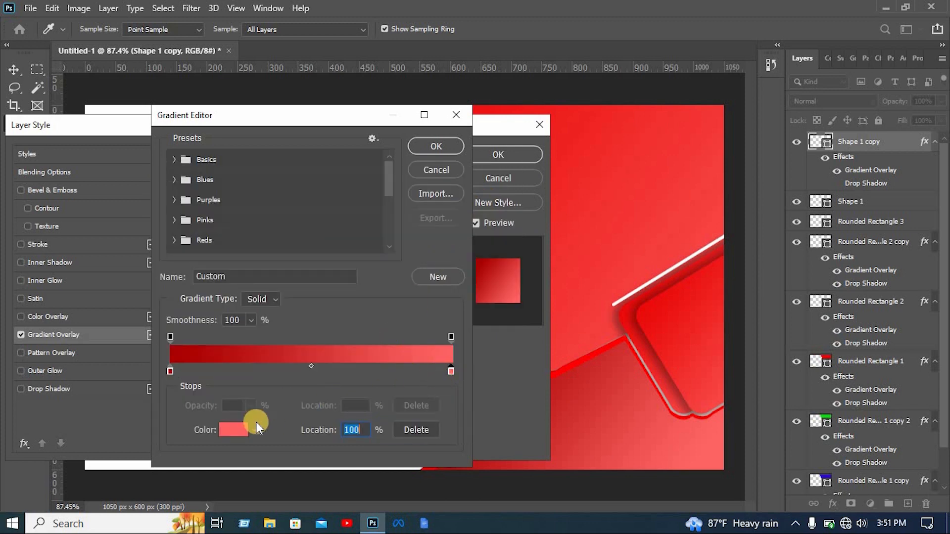
pyautogui.click(235, 436)
pyautogui.click(332, 207)
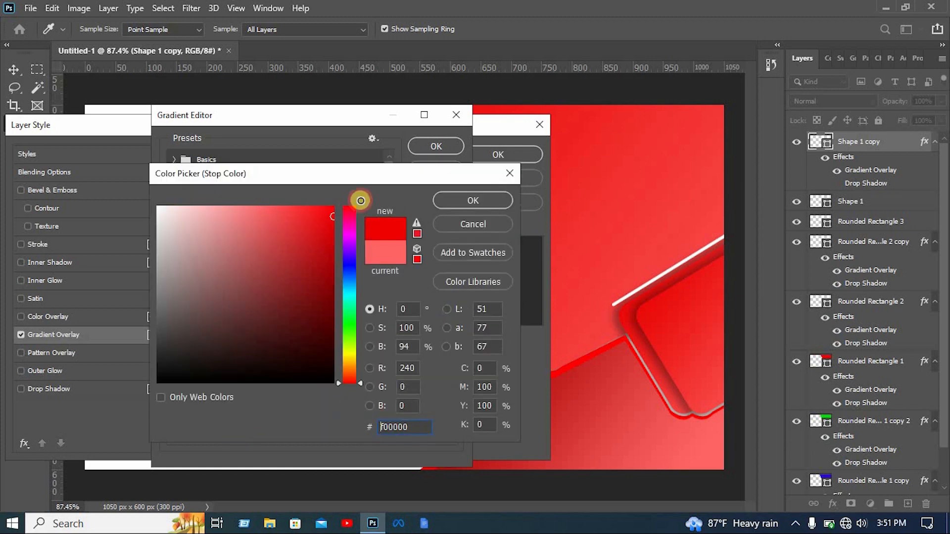
pyautogui.moveTo(322, 212); pyautogui.dragTo(288, 177)
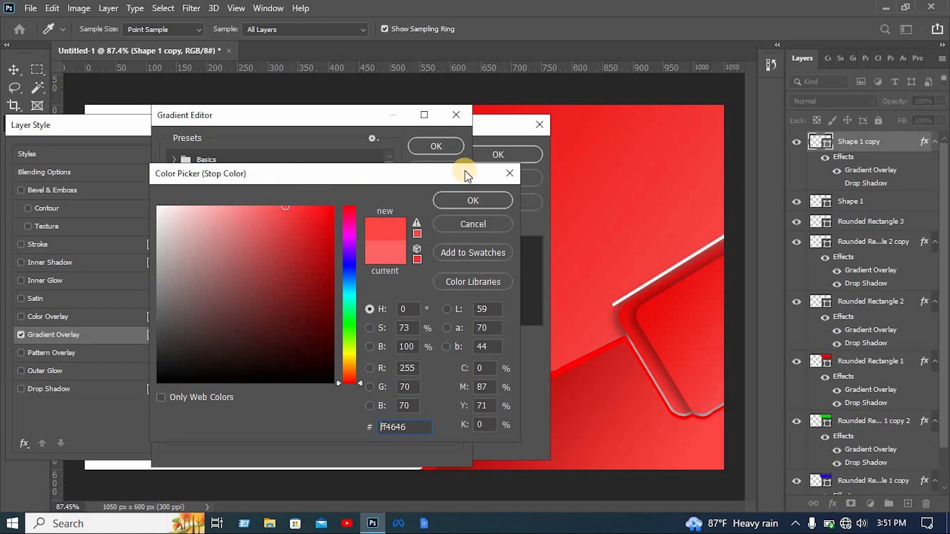
pyautogui.click(465, 199)
pyautogui.click(435, 145)
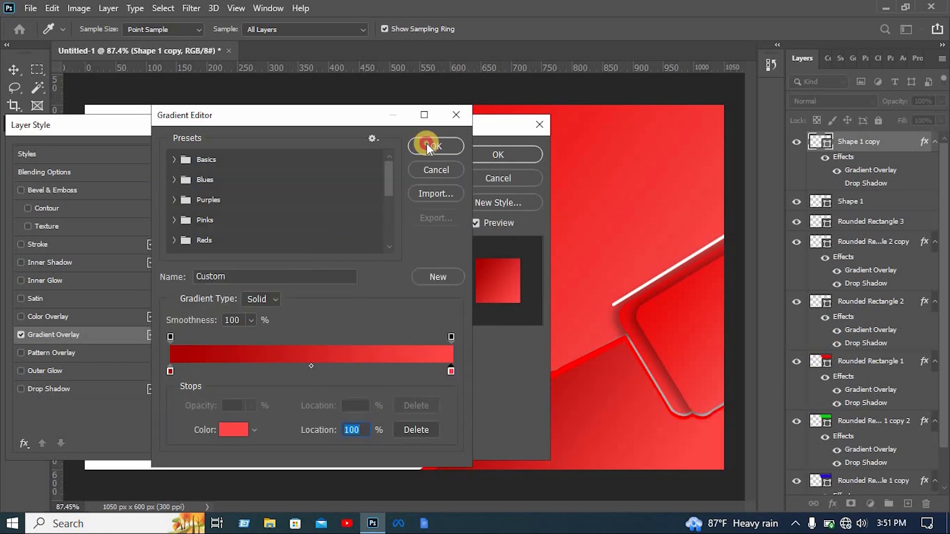
pyautogui.click(490, 155)
# Step: Add a reversed linear Gradient Overlay in the same dark-to-light red to the curved edge shape, Shape 1
pyautogui.click(864, 200)
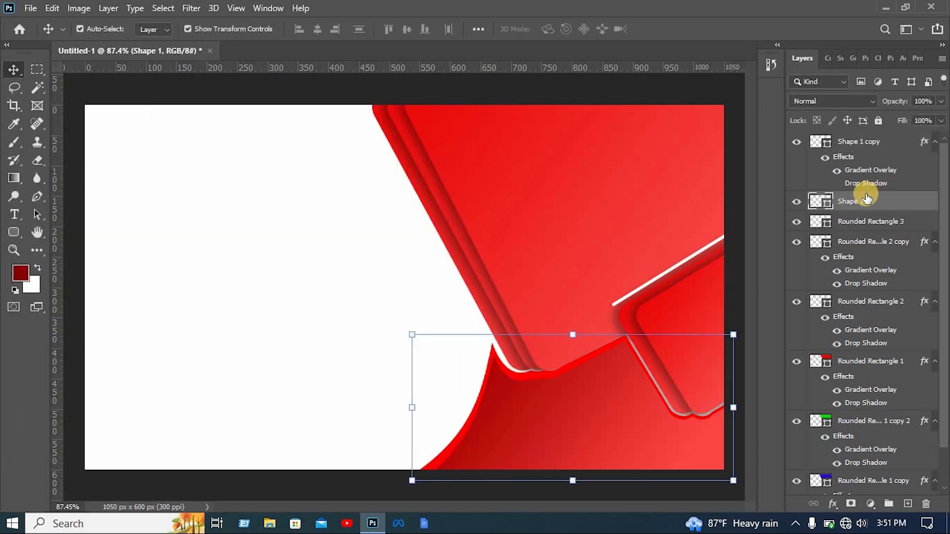
pyautogui.rightClick(865, 200)
pyautogui.click(745, 18)
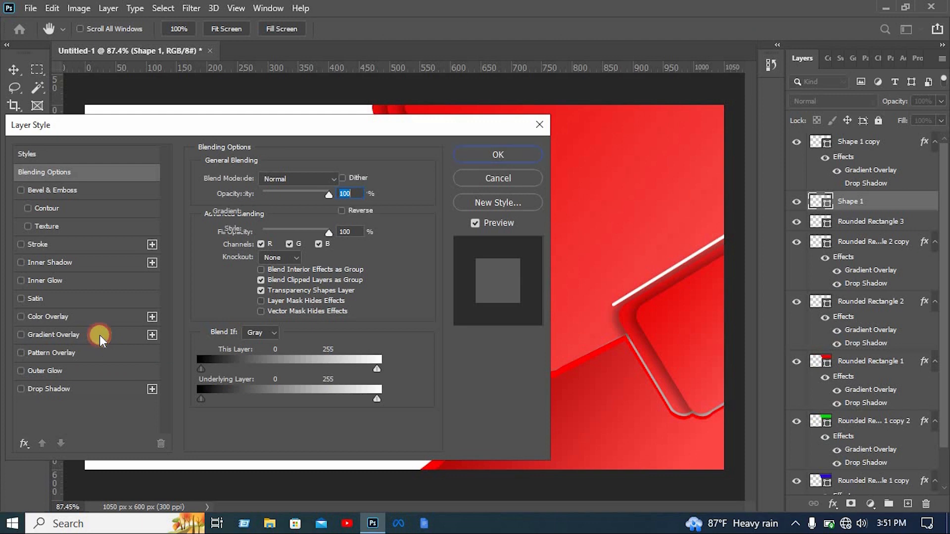
pyautogui.click(100, 335)
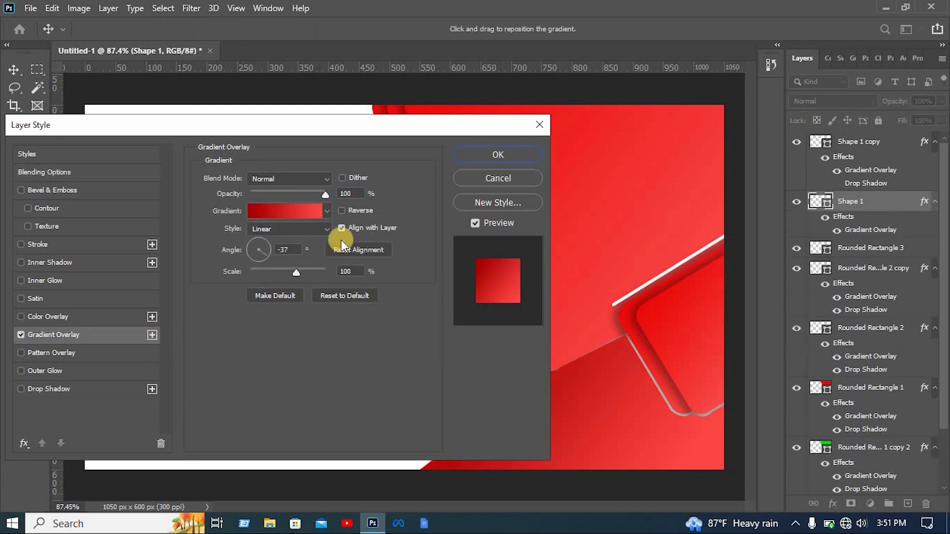
pyautogui.click(357, 209)
pyautogui.moveTo(436, 124); pyautogui.dragTo(244, 141)
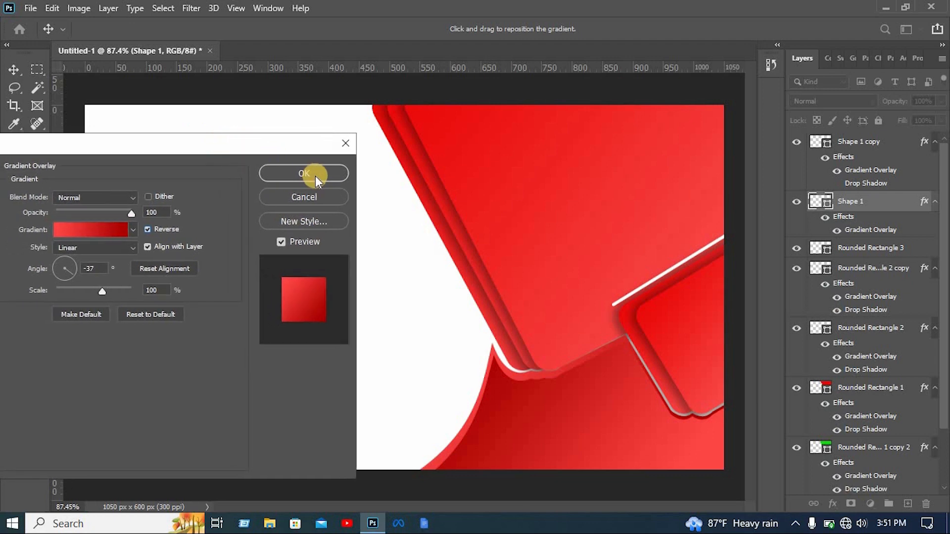
pyautogui.click(316, 174)
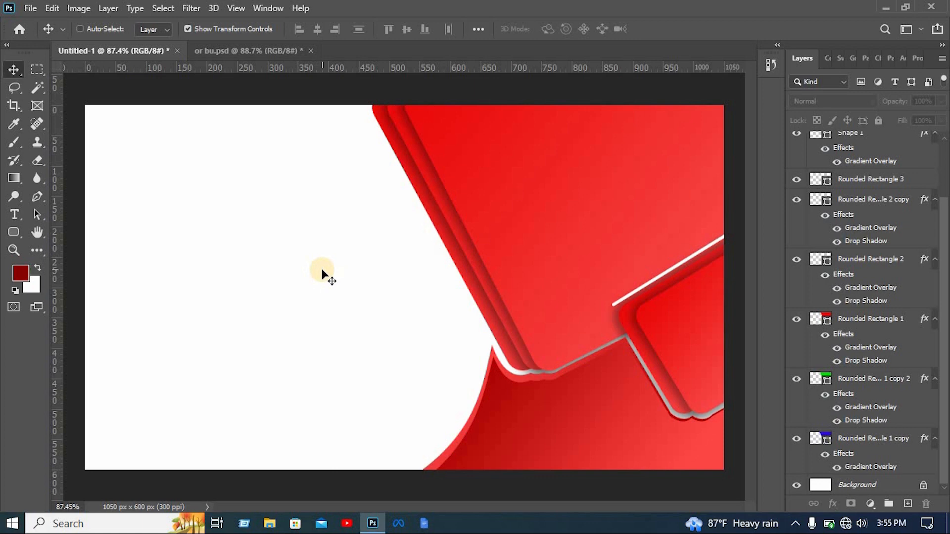
# Step: Paste the name header and contact details, placing the header in the white area's upper corner and the contact lines below it
pyautogui.hotkey('ctrl', 'v')
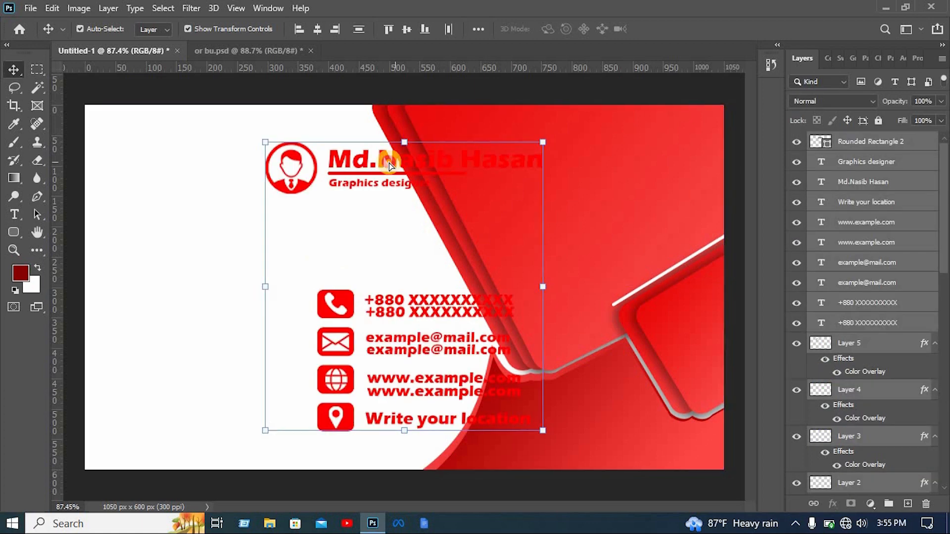
pyautogui.moveTo(389, 163); pyautogui.dragTo(216, 154)
pyautogui.click(364, 431)
pyautogui.moveTo(361, 426); pyautogui.dragTo(147, 270)
pyautogui.moveTo(254, 289); pyautogui.dragTo(212, 267)
pyautogui.moveTo(268, 184); pyautogui.dragTo(140, 132)
pyautogui.click(312, 255)
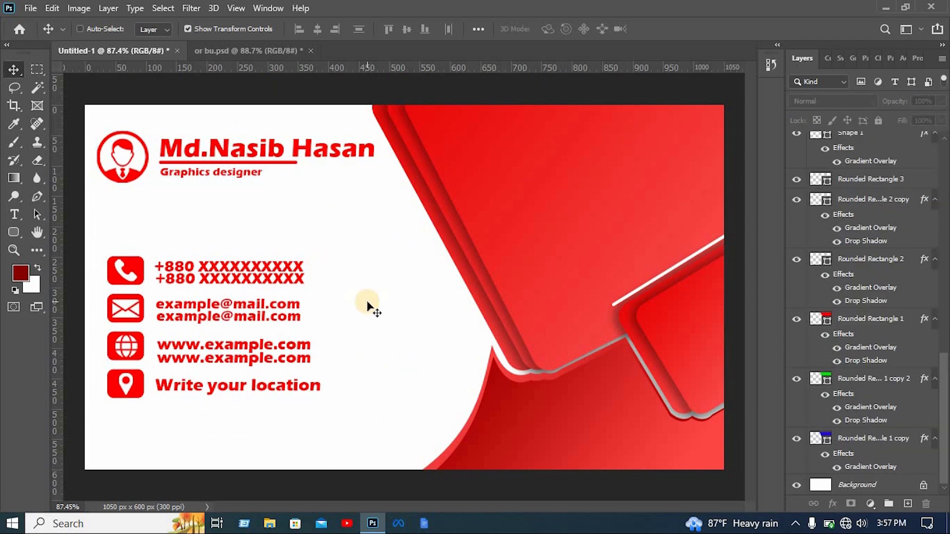
# Step: Paste the NasibIT logo block beside the contact details and draw a 6 × 246 px red rounded divider between them
pyautogui.hotkey('ctrl', 'v')
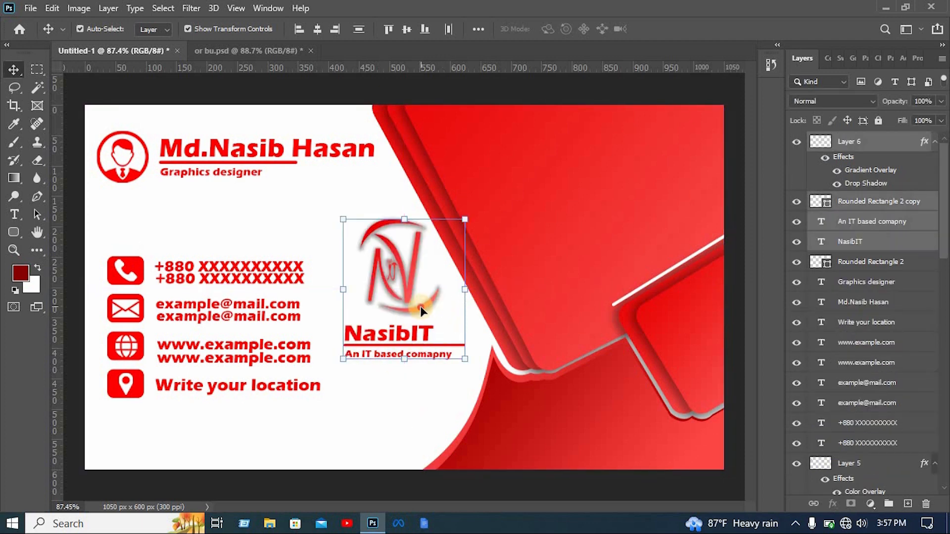
pyautogui.moveTo(420, 305); pyautogui.dragTo(428, 339)
pyautogui.click(14, 232)
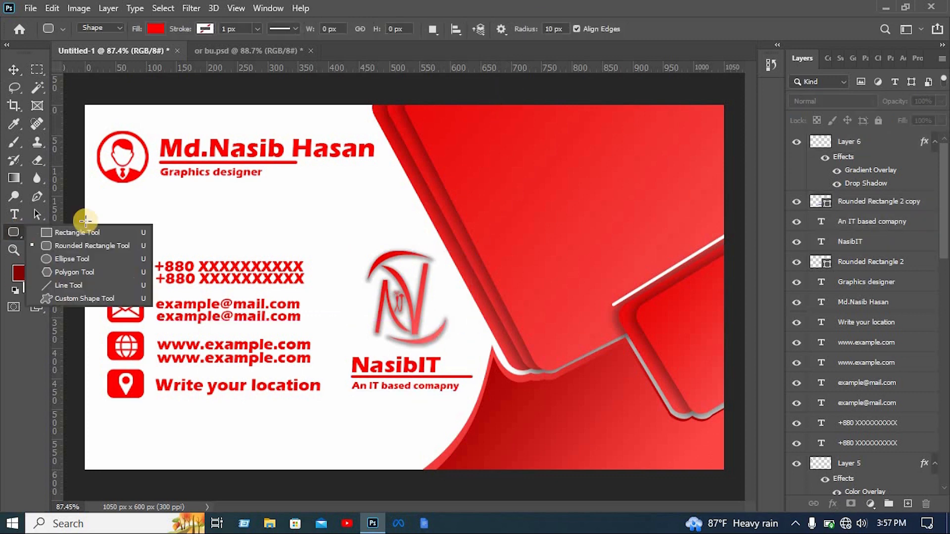
pyautogui.click(74, 246)
pyautogui.moveTo(333, 250); pyautogui.dragTo(333, 398)
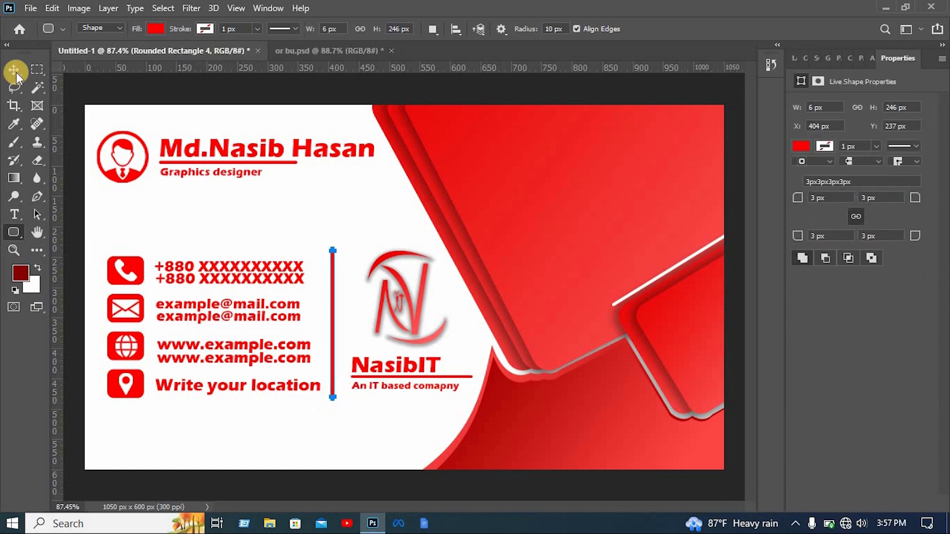
pyautogui.click(15, 70)
pyautogui.moveTo(333, 304); pyautogui.dragTo(335, 301)
# Step: Scale the contact details block down slightly, shift it up a little, and fine-tune the vertical divider's position
pyautogui.moveTo(316, 412); pyautogui.dragTo(116, 262)
pyautogui.moveTo(318, 257); pyautogui.dragTo(313, 260)
pyautogui.moveTo(275, 275); pyautogui.dragTo(277, 267)
pyautogui.click(688, 29)
pyautogui.click(356, 223)
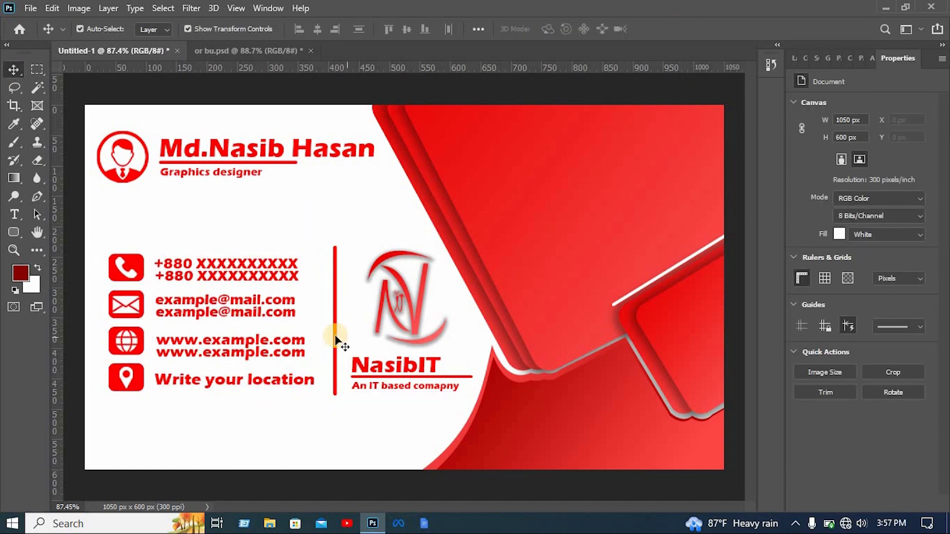
pyautogui.moveTo(335, 339); pyautogui.dragTo(334, 339)
pyautogui.click(400, 207)
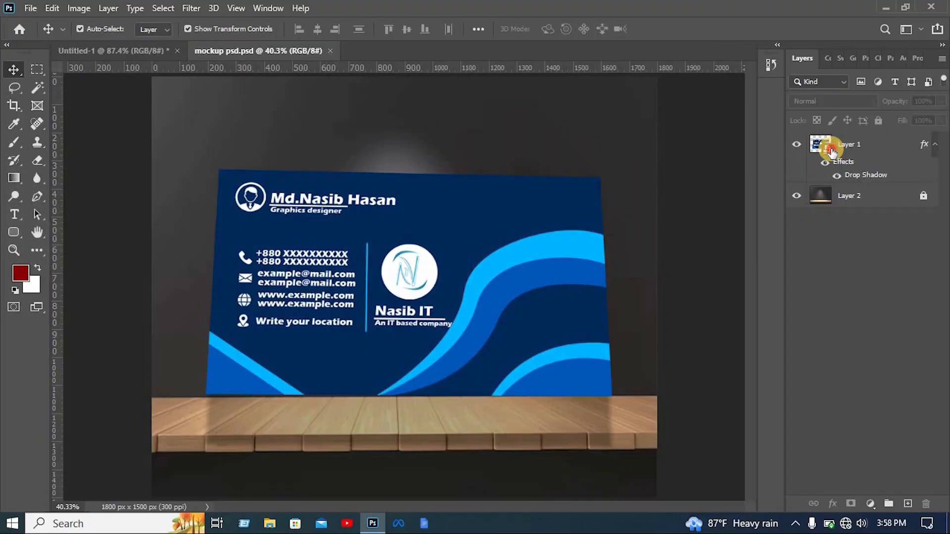
# Step: Open the contents of the Layer 1 smart object in mockup psd.psd and delete the old blue card artwork
pyautogui.doubleClick(831, 149)
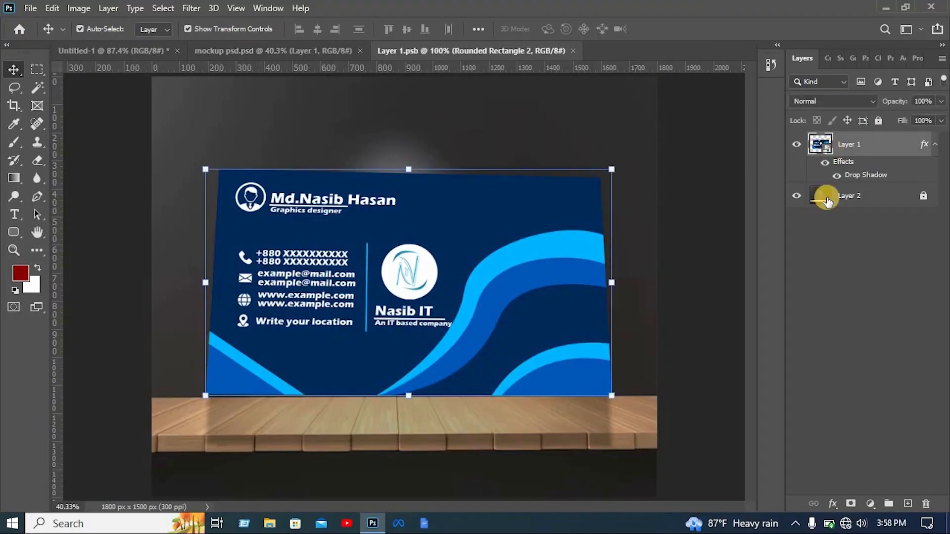
pyautogui.moveTo(717, 467); pyautogui.dragTo(119, 5)
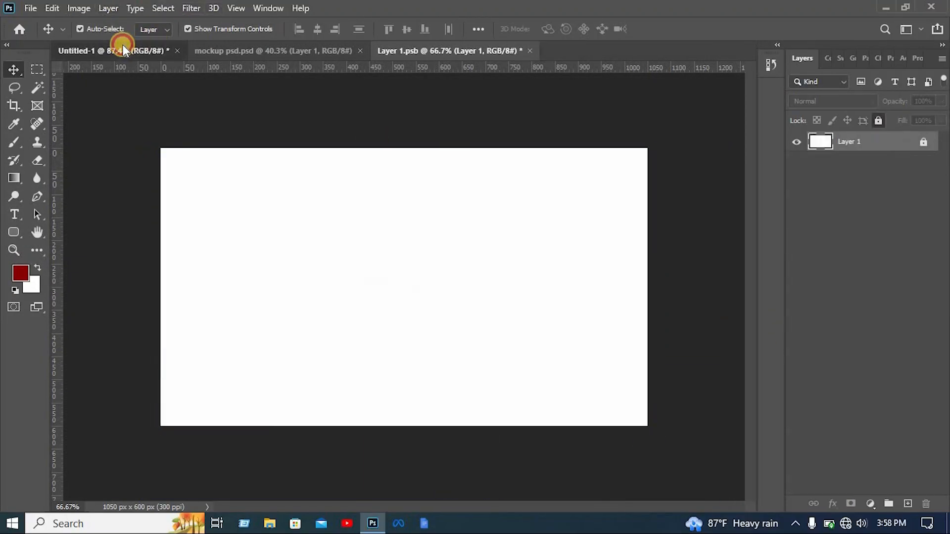
# Step: Unlock the Background layer in Untitled-1, select all card layers and copy them into Layer 1.psb, aligned with its canvas
pyautogui.click(122, 46)
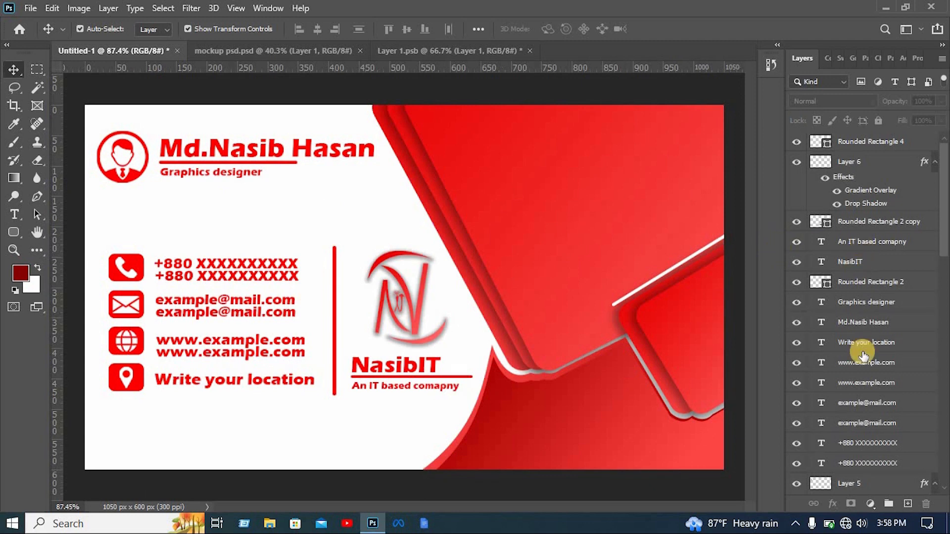
pyautogui.scroll(-15, 849, 346)
pyautogui.scroll(-5, 873, 394)
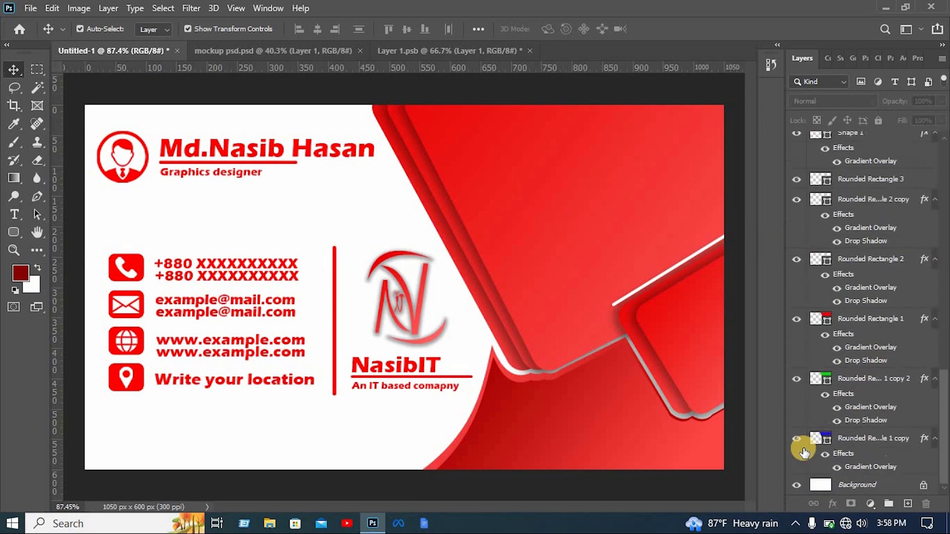
pyautogui.click(921, 487)
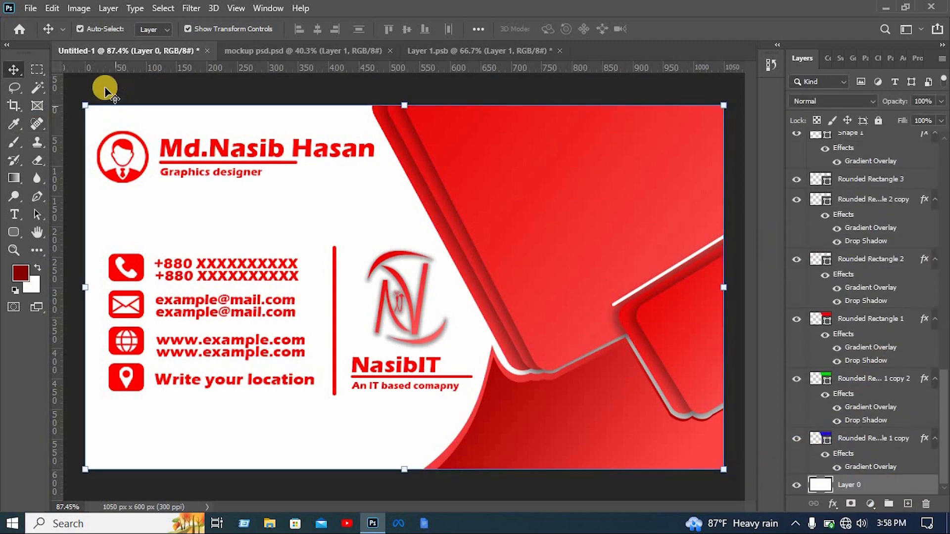
pyautogui.moveTo(90, 100); pyautogui.dragTo(803, 527)
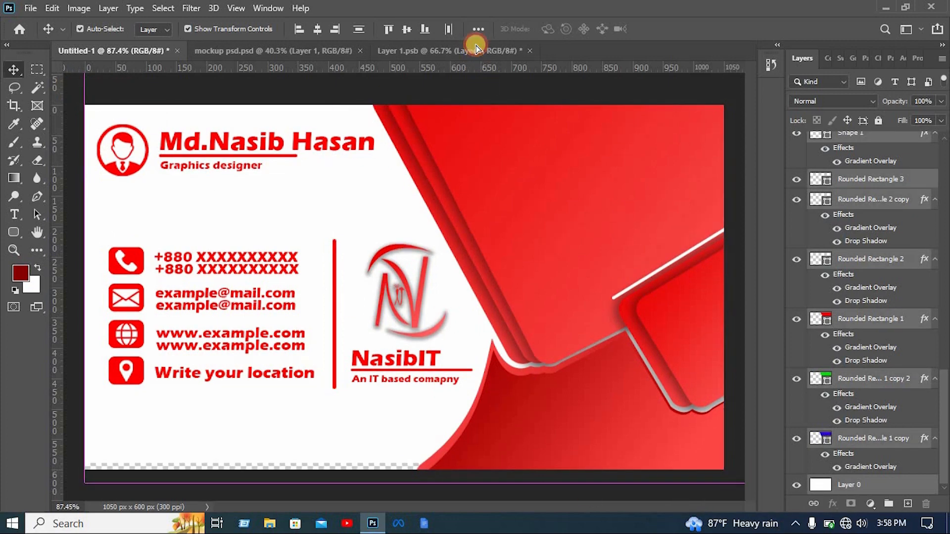
pyautogui.click(477, 47)
pyautogui.moveTo(450, 258); pyautogui.dragTo(516, 198)
# Step: Save and close Layer 1.psb, and view the updated business card in mockup psd.psd
pyautogui.hotkey('ctrl', '0')
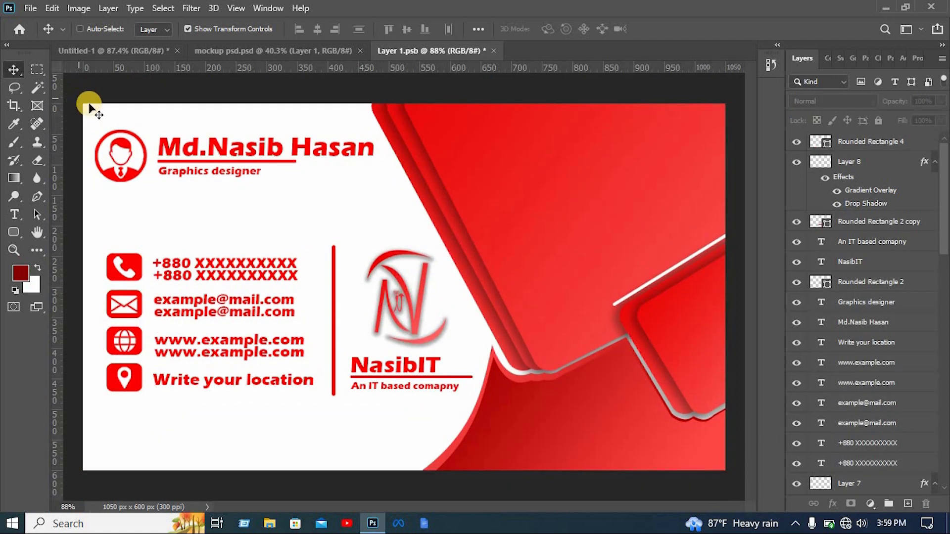
pyautogui.hotkey('ctrl', 's')
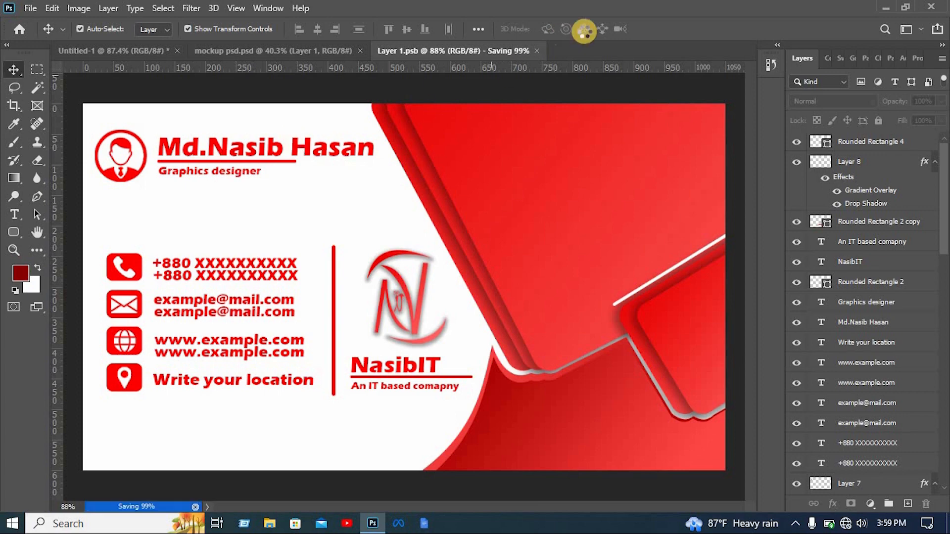
pyautogui.click(495, 50)
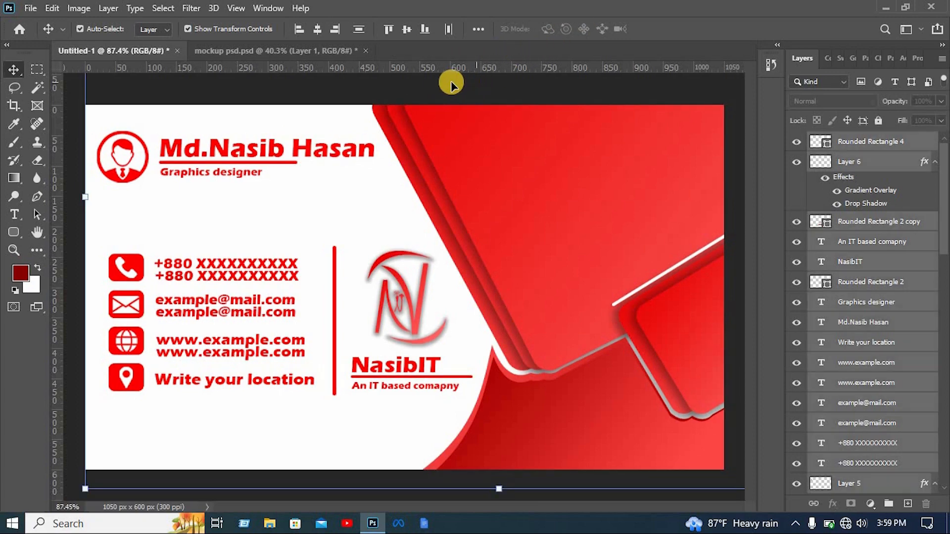
pyautogui.click(320, 49)
pyautogui.click(682, 185)
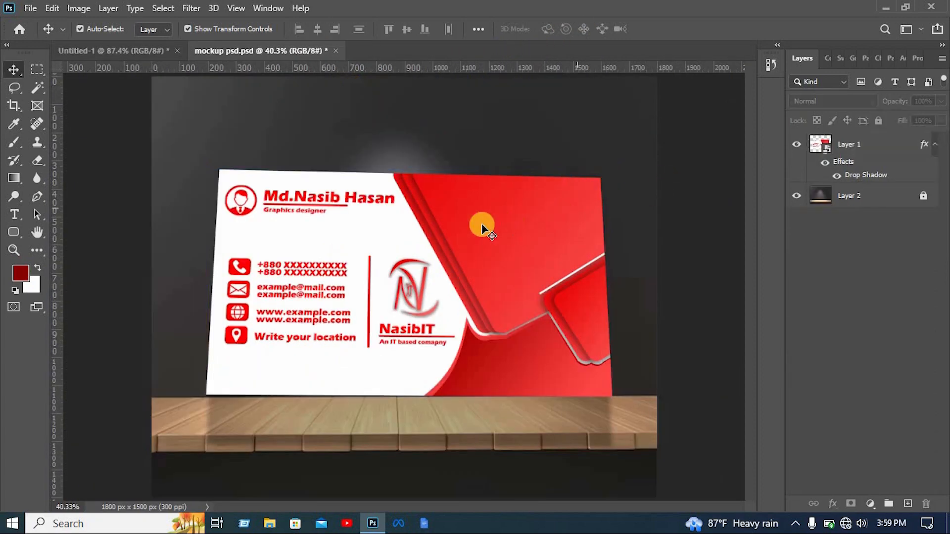
pyautogui.scroll(1, 471, 230)
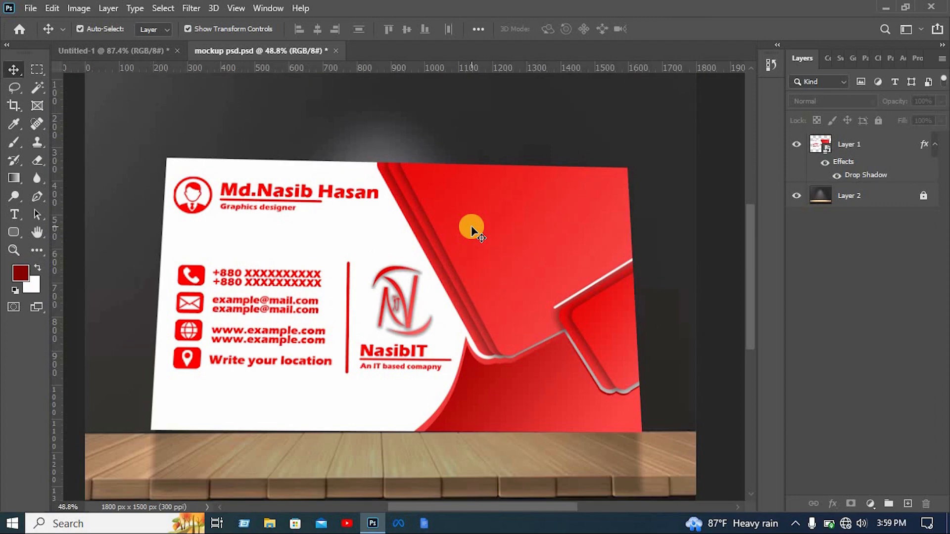